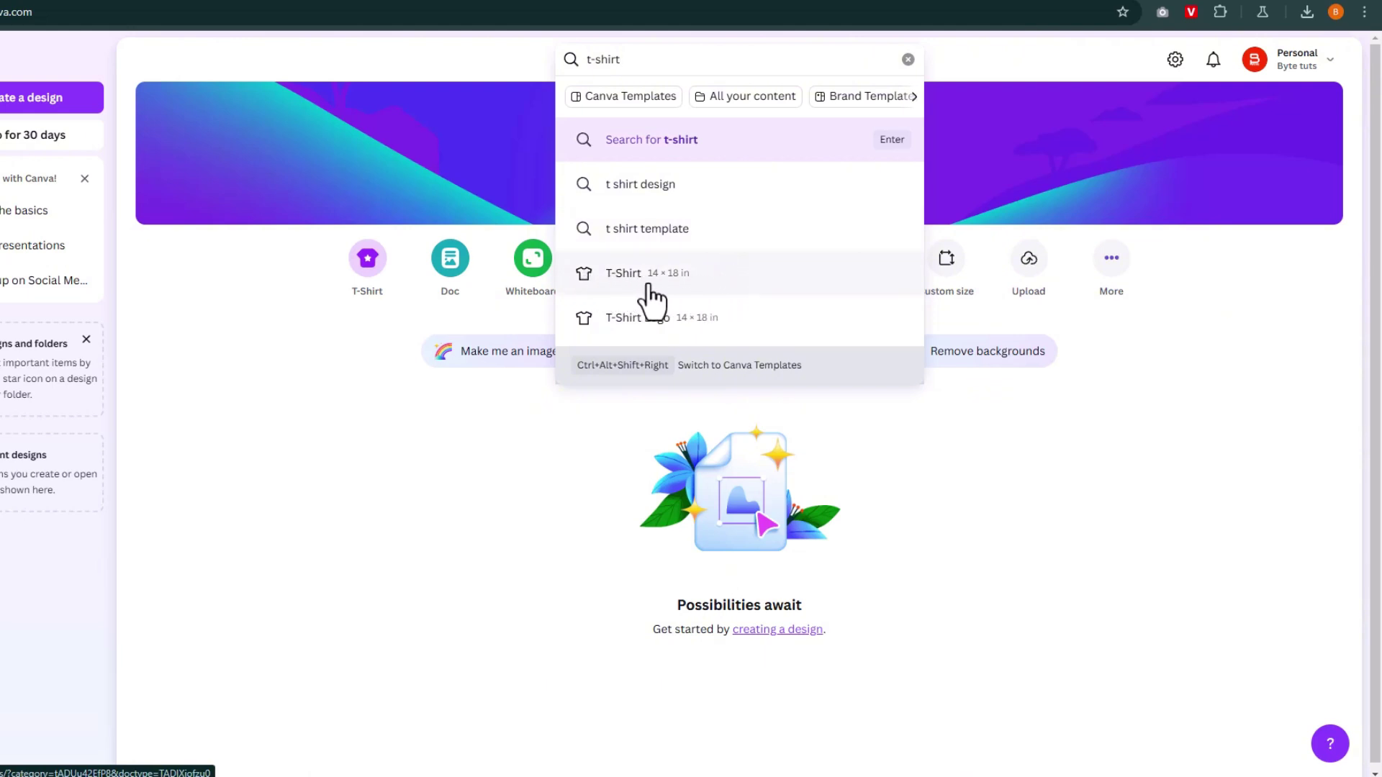
Open the 14 × 18 in T-Shirt template category and browse the available designs.
click(714, 277)
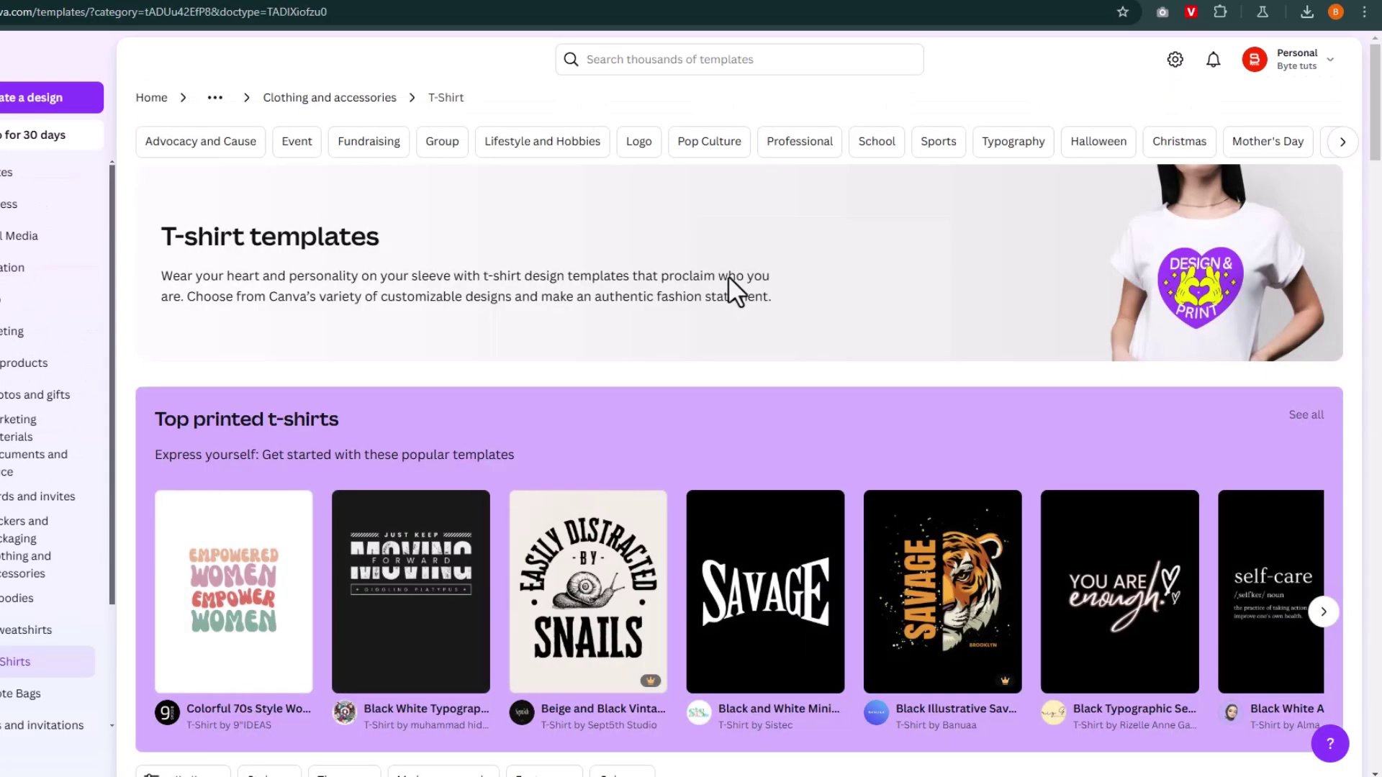
scroll(733, 274, down, 6)
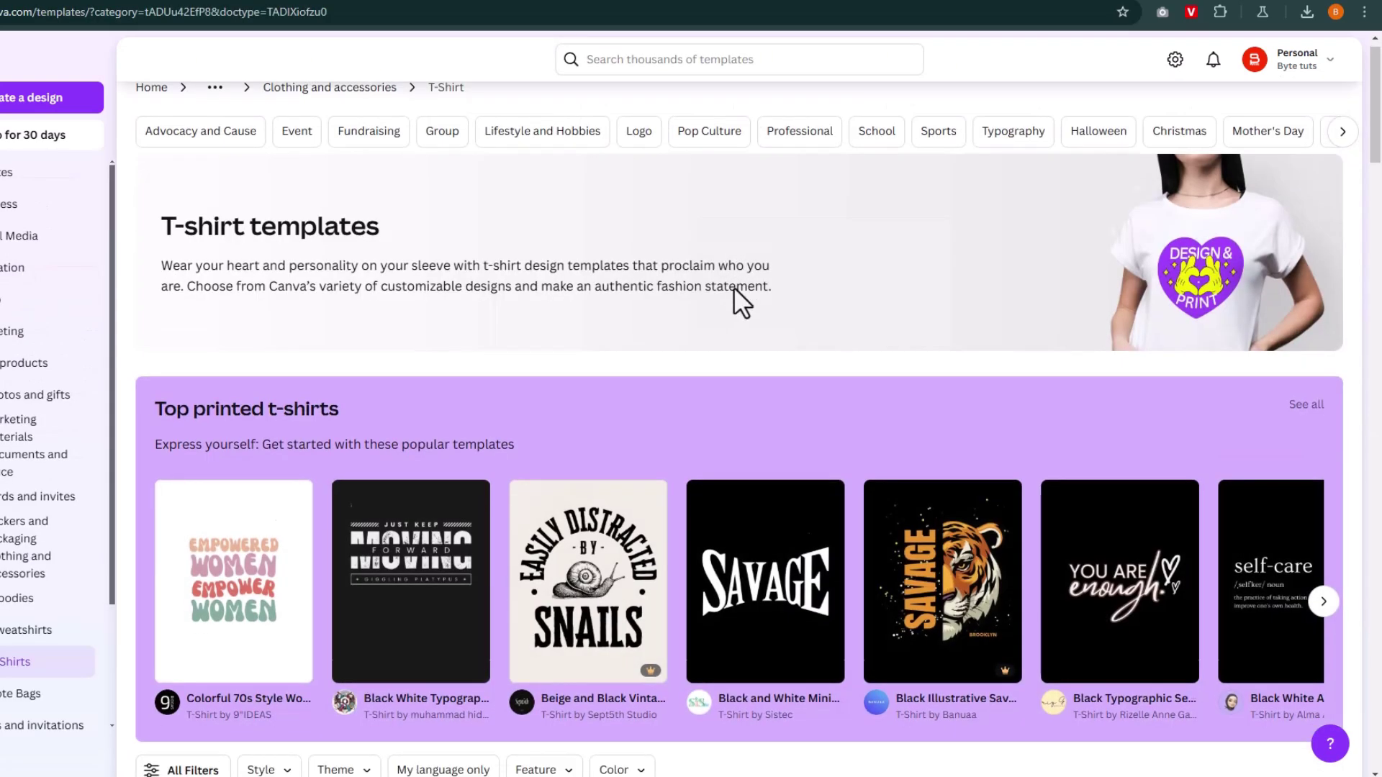
scroll(749, 534, down, 10)
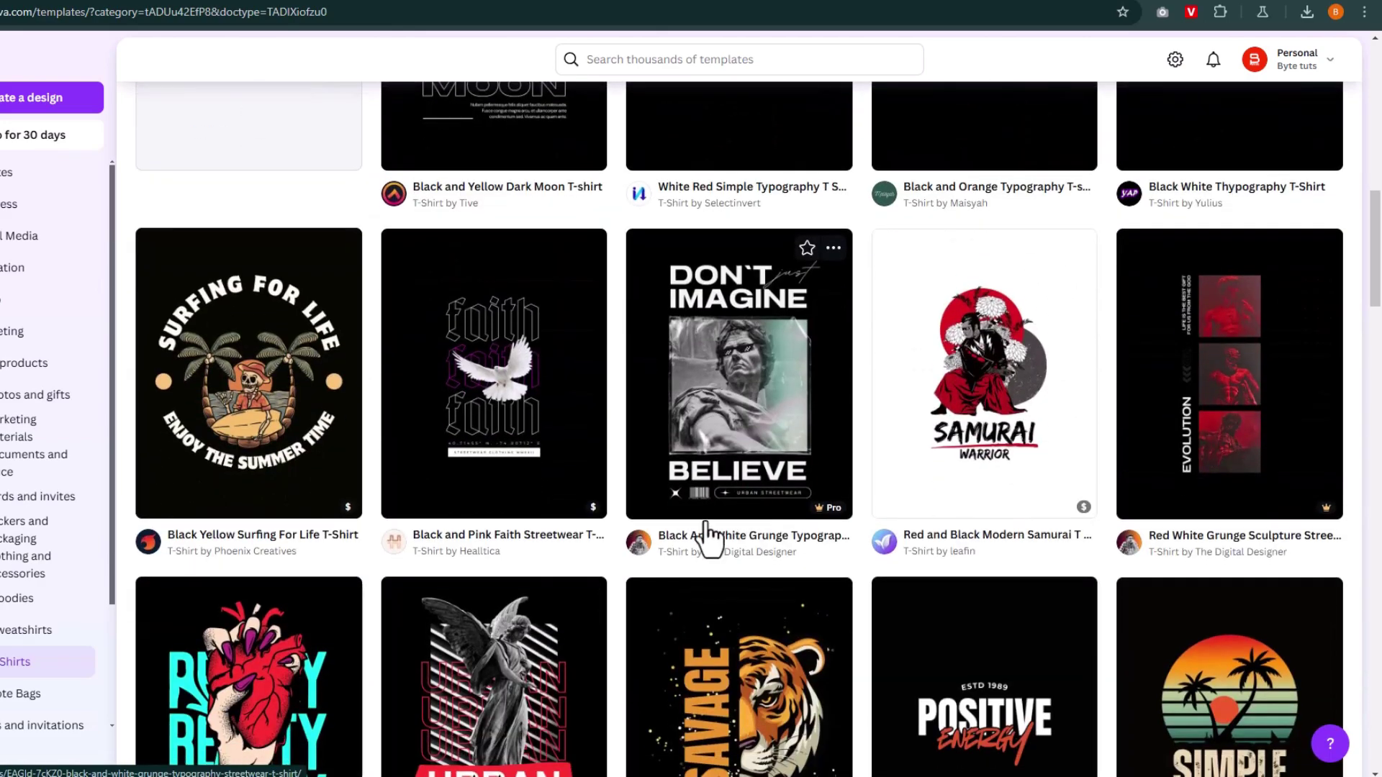
scroll(749, 547, down, 5)
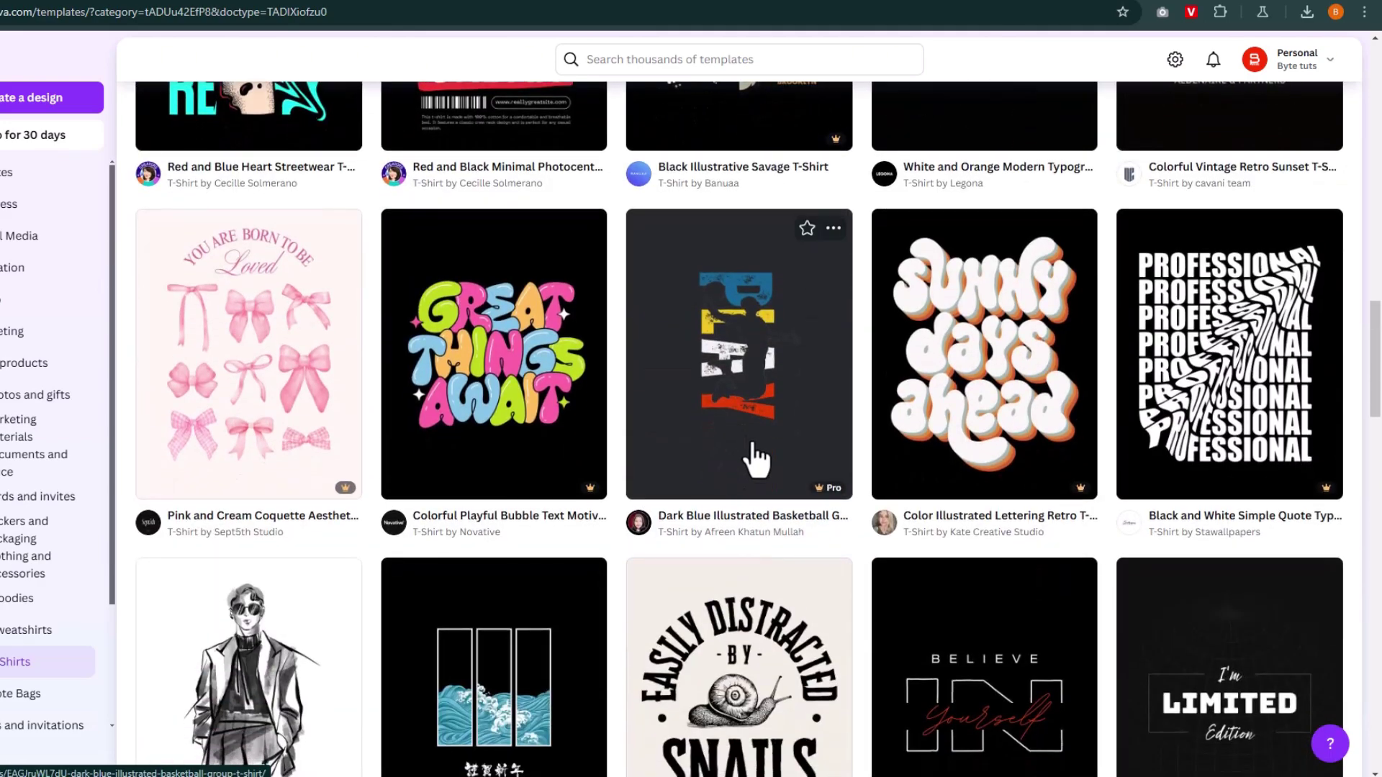
scroll(749, 463, down, 4)
scroll(749, 512, down, 4)
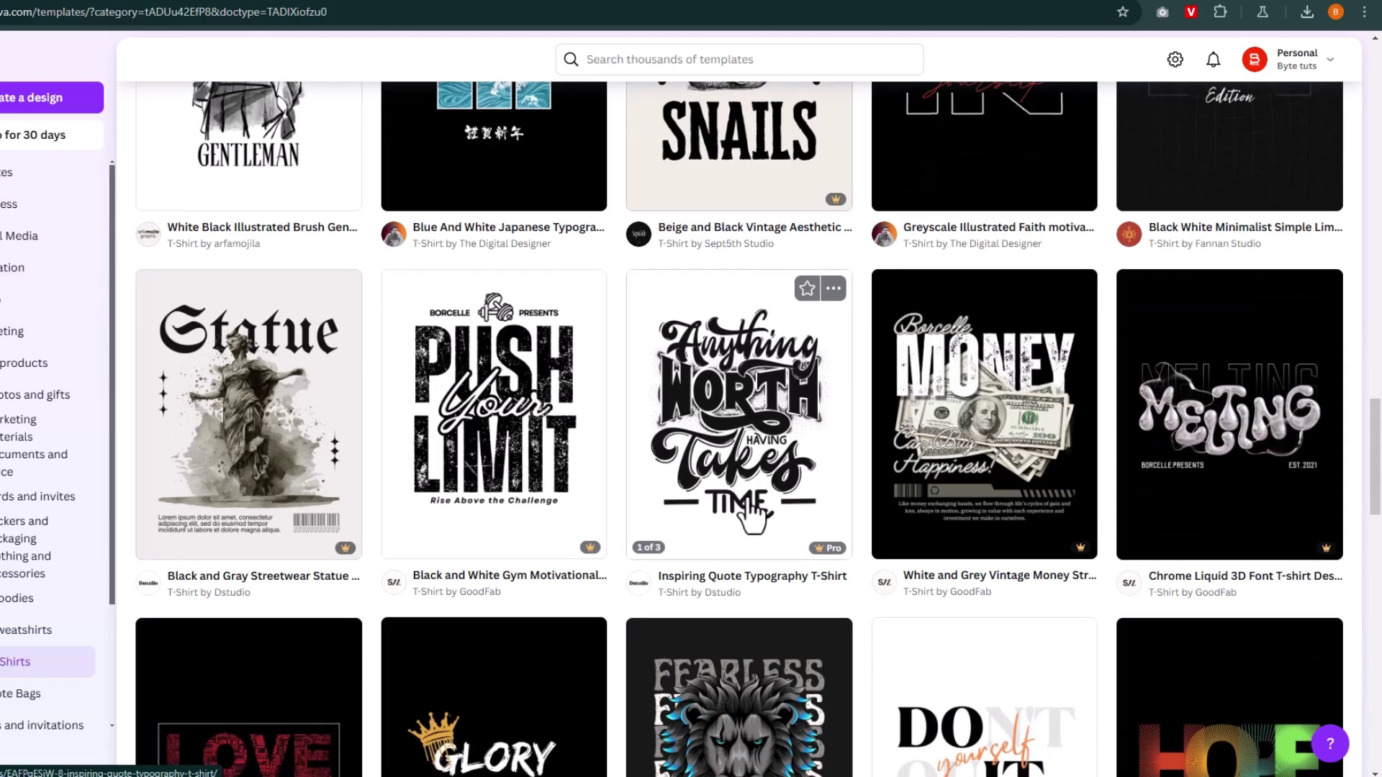
scroll(750, 513, up, 11)
scroll(748, 513, up, 12)
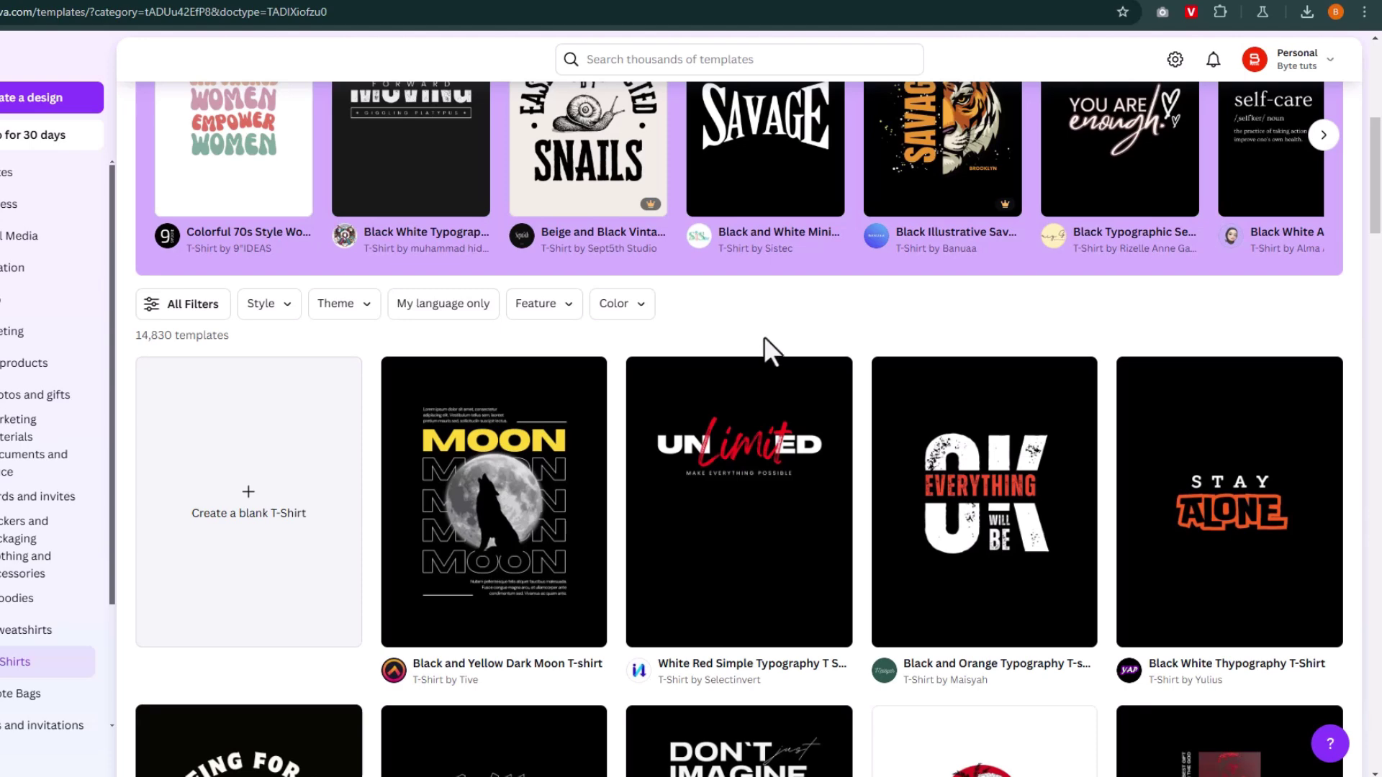
Open the Black Yellow Surfing For Life T-Shirt template in the editor for customization.
scroll(764, 338, down, 3)
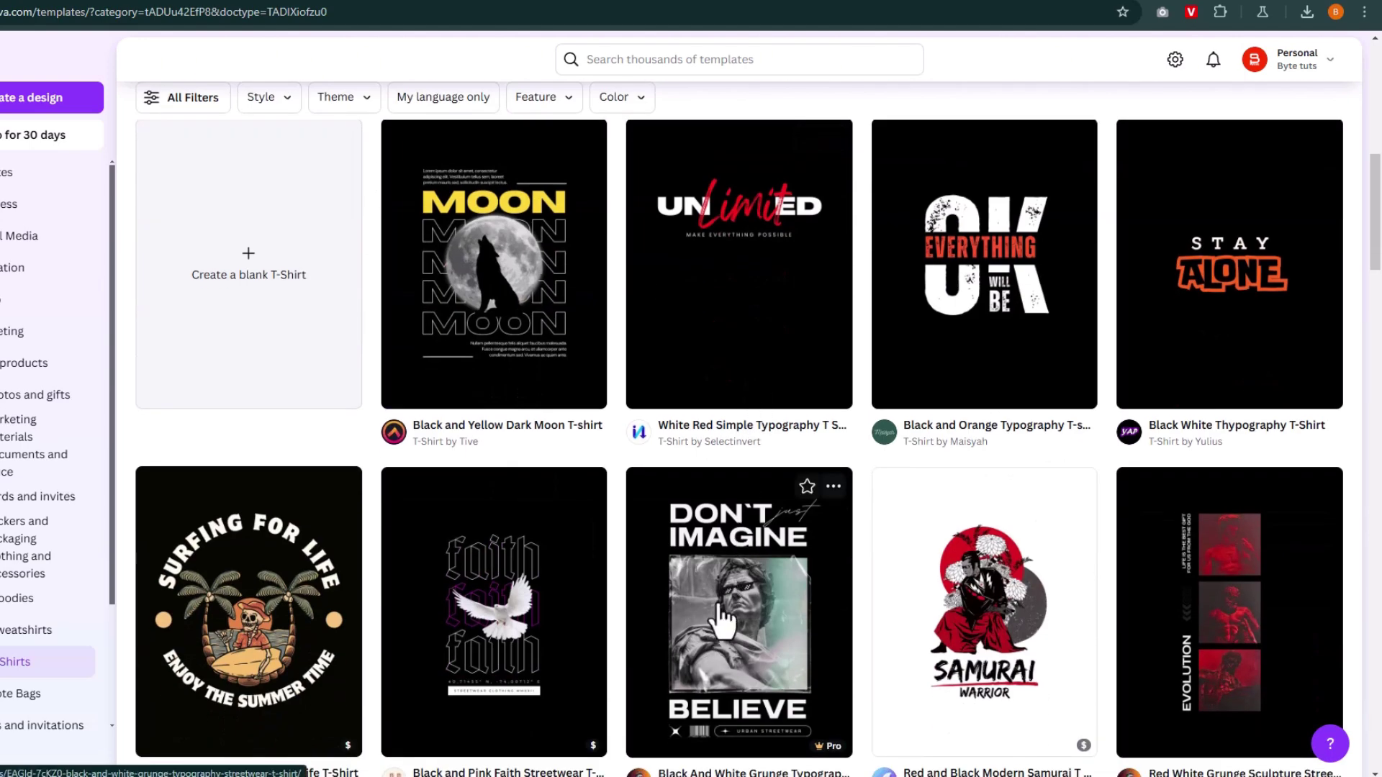
scroll(704, 441, up, 1)
scroll(709, 472, down, 3)
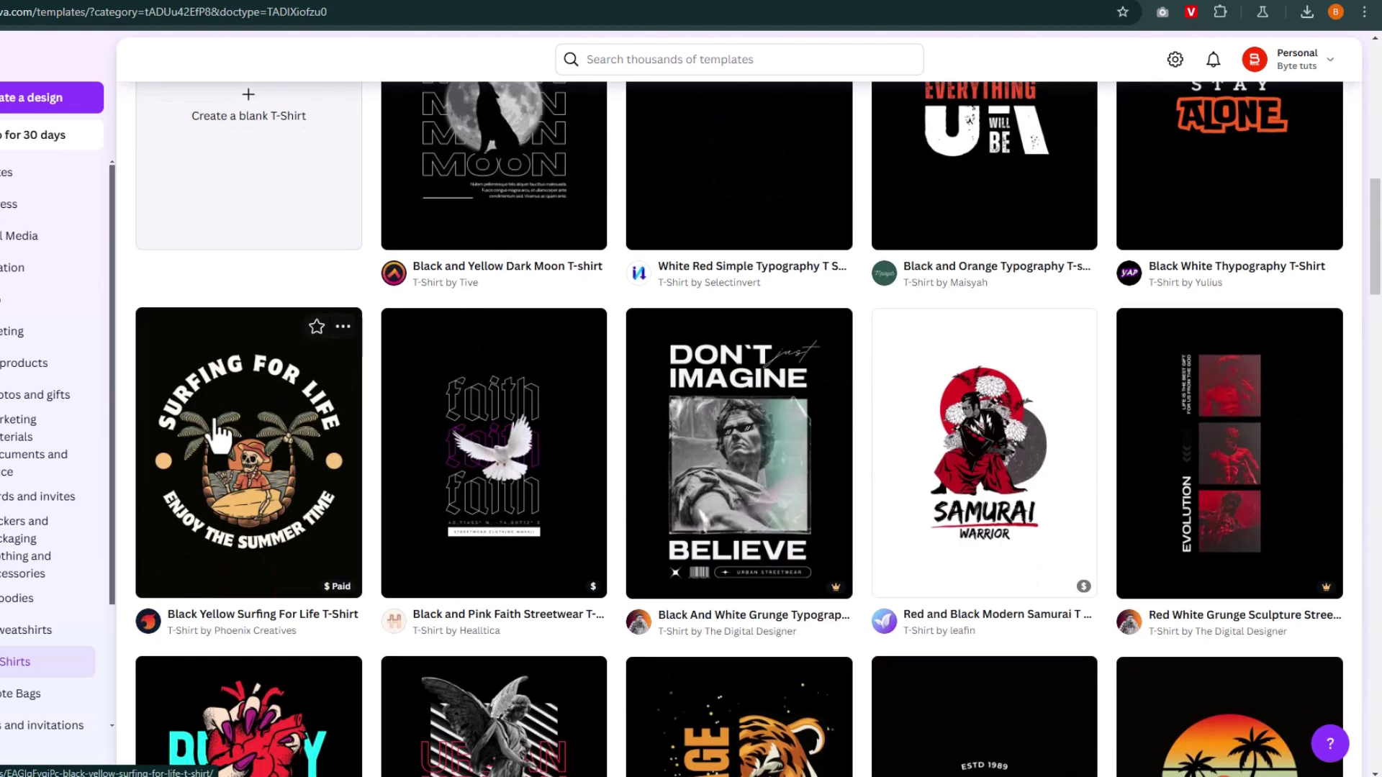
click(216, 436)
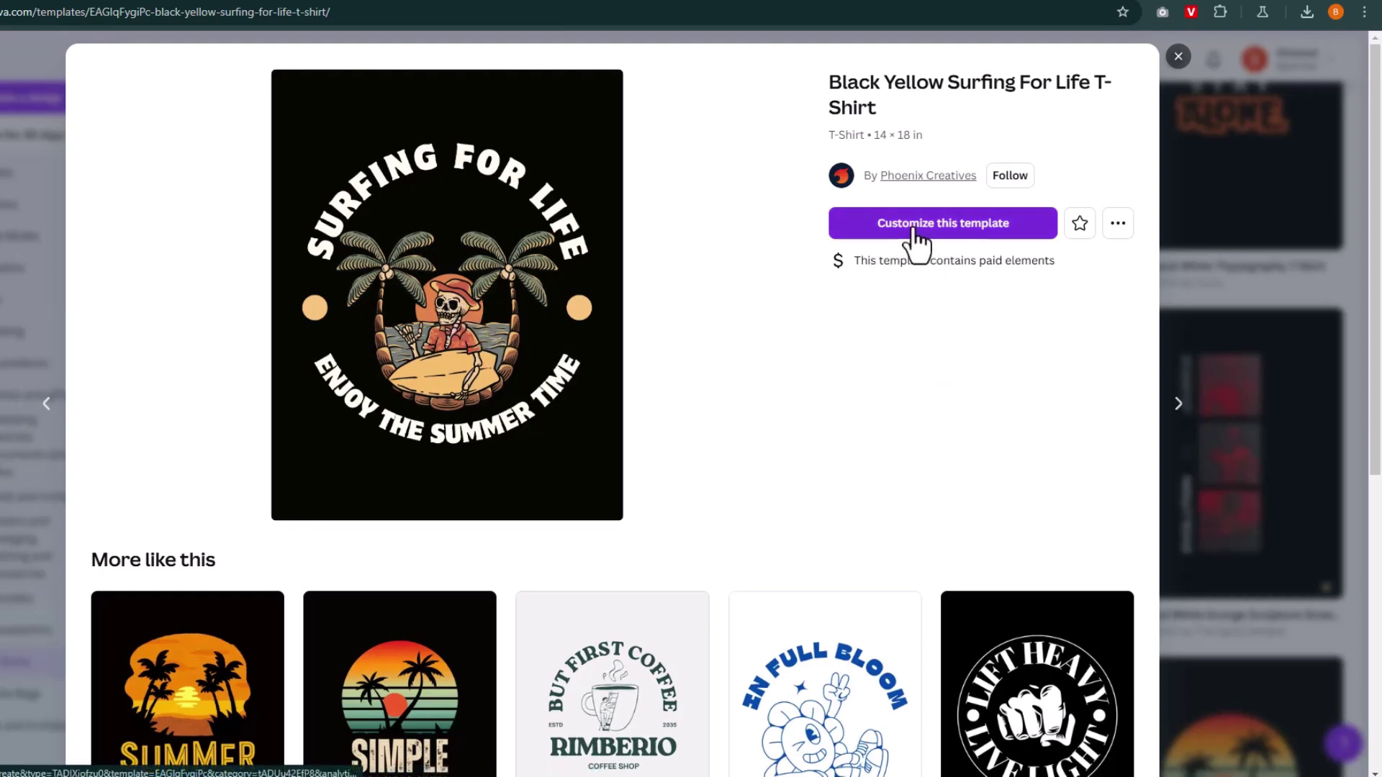
click(968, 249)
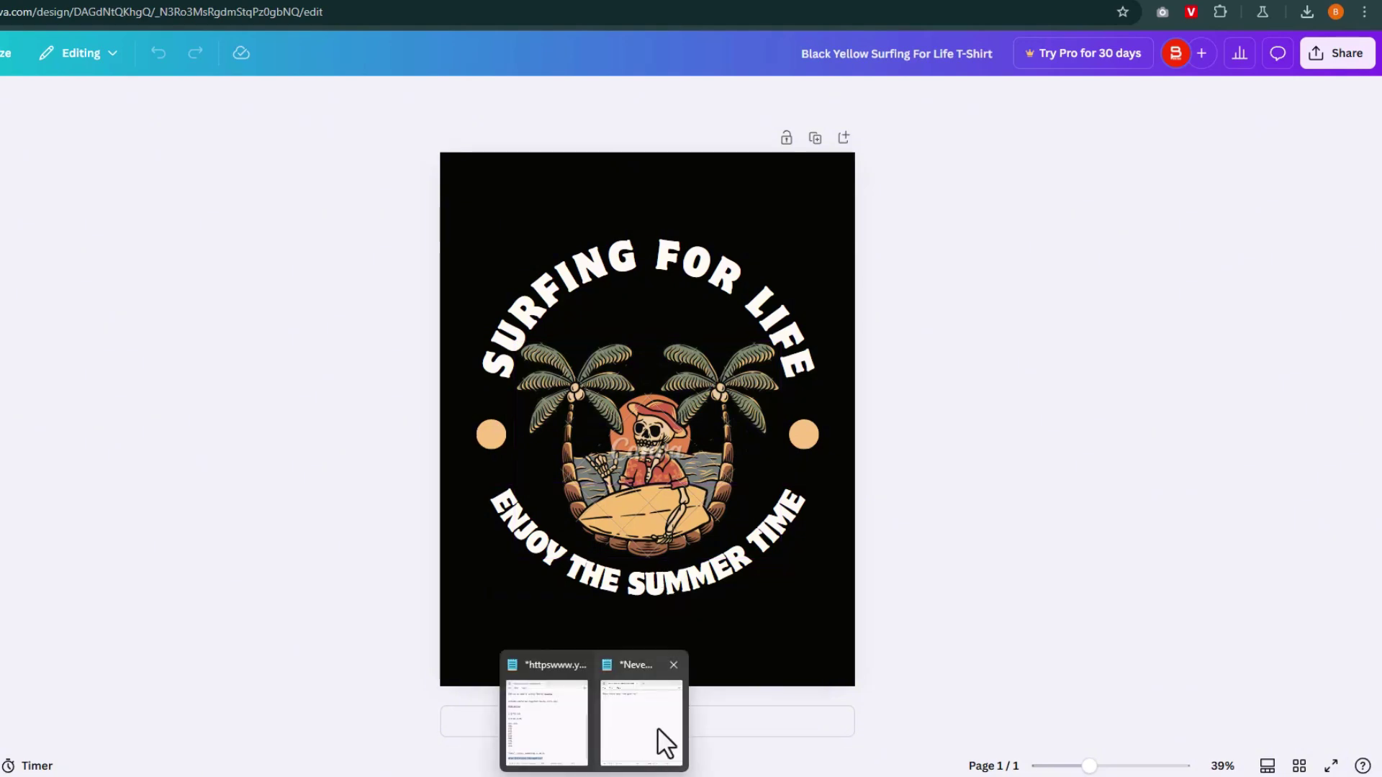
Copy "Never Drive away" from the slogan note in Notepad and replace the upper curved text of the Canva design with it.
click(657, 729)
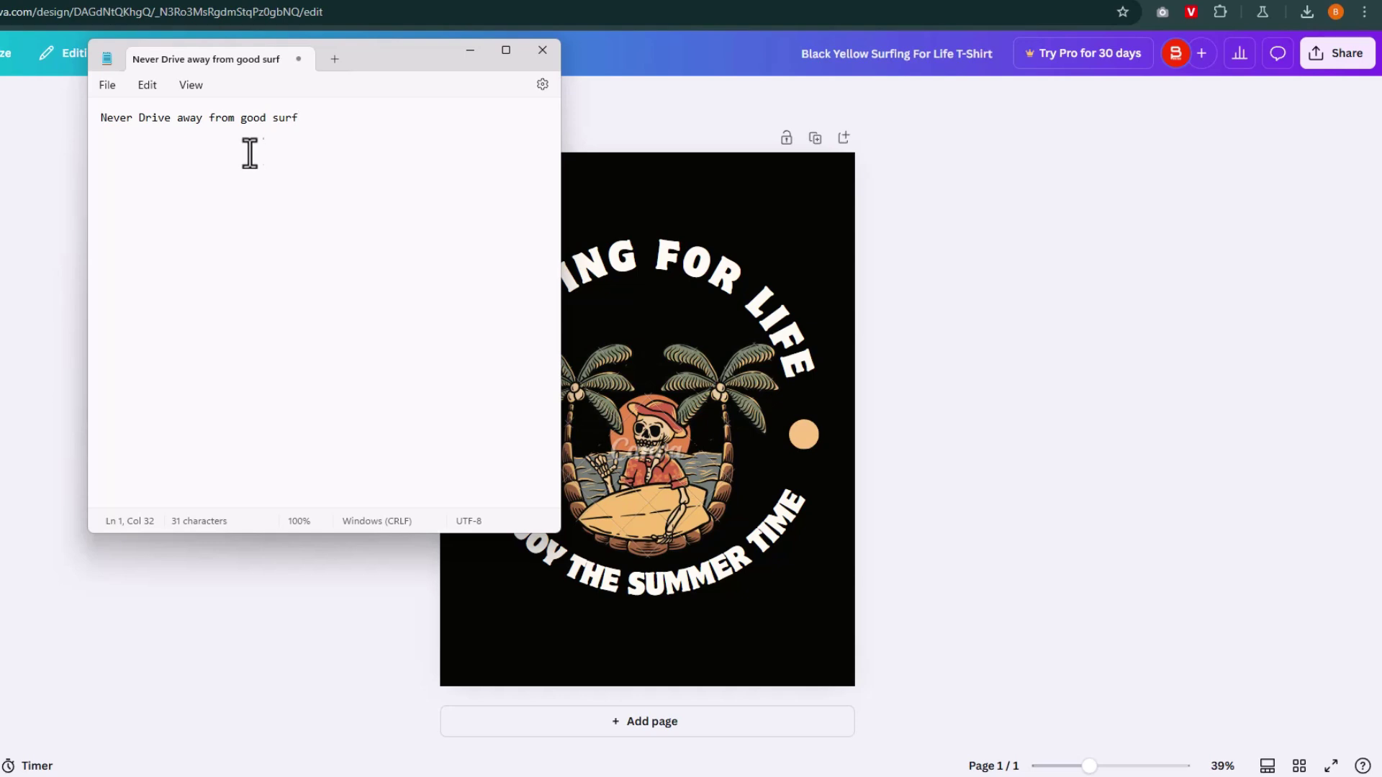
drag(368, 54, 1160, 157)
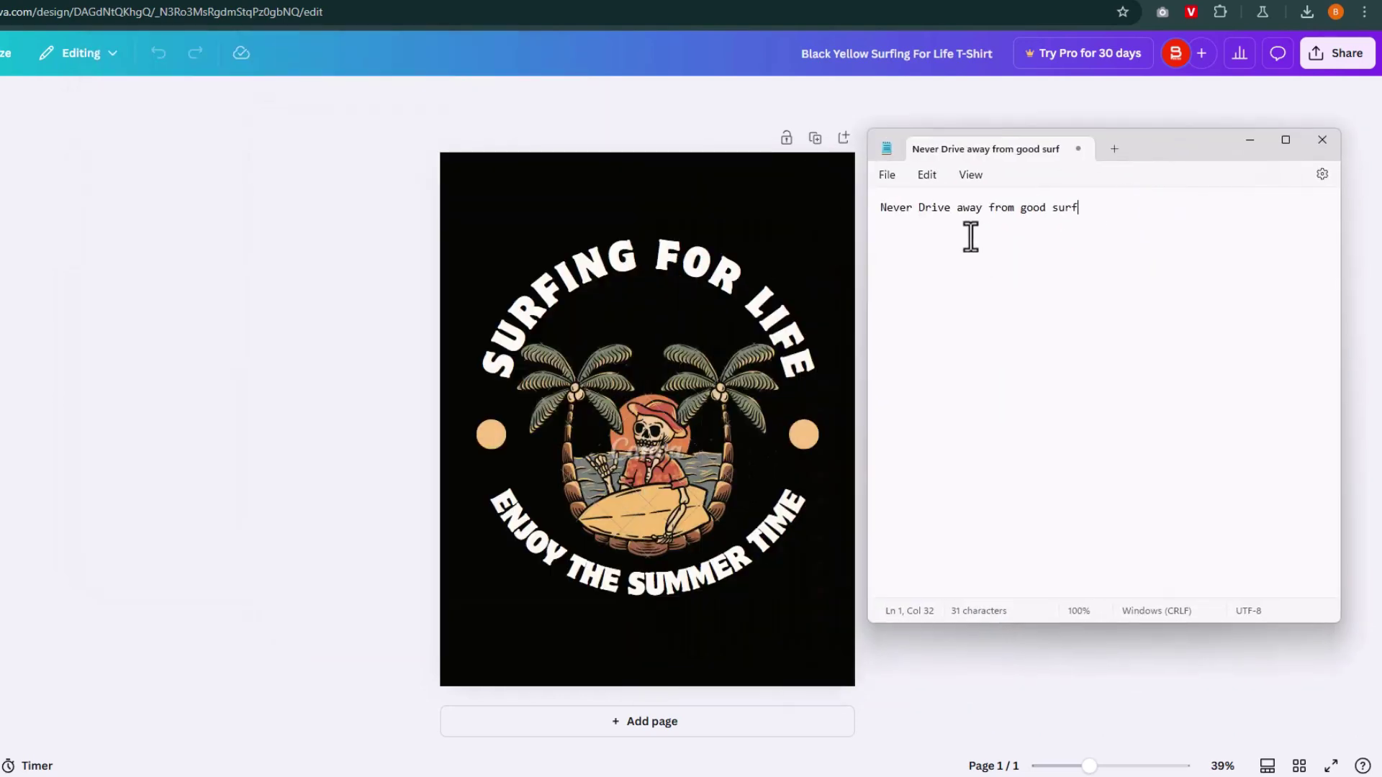
drag(983, 209, 912, 210)
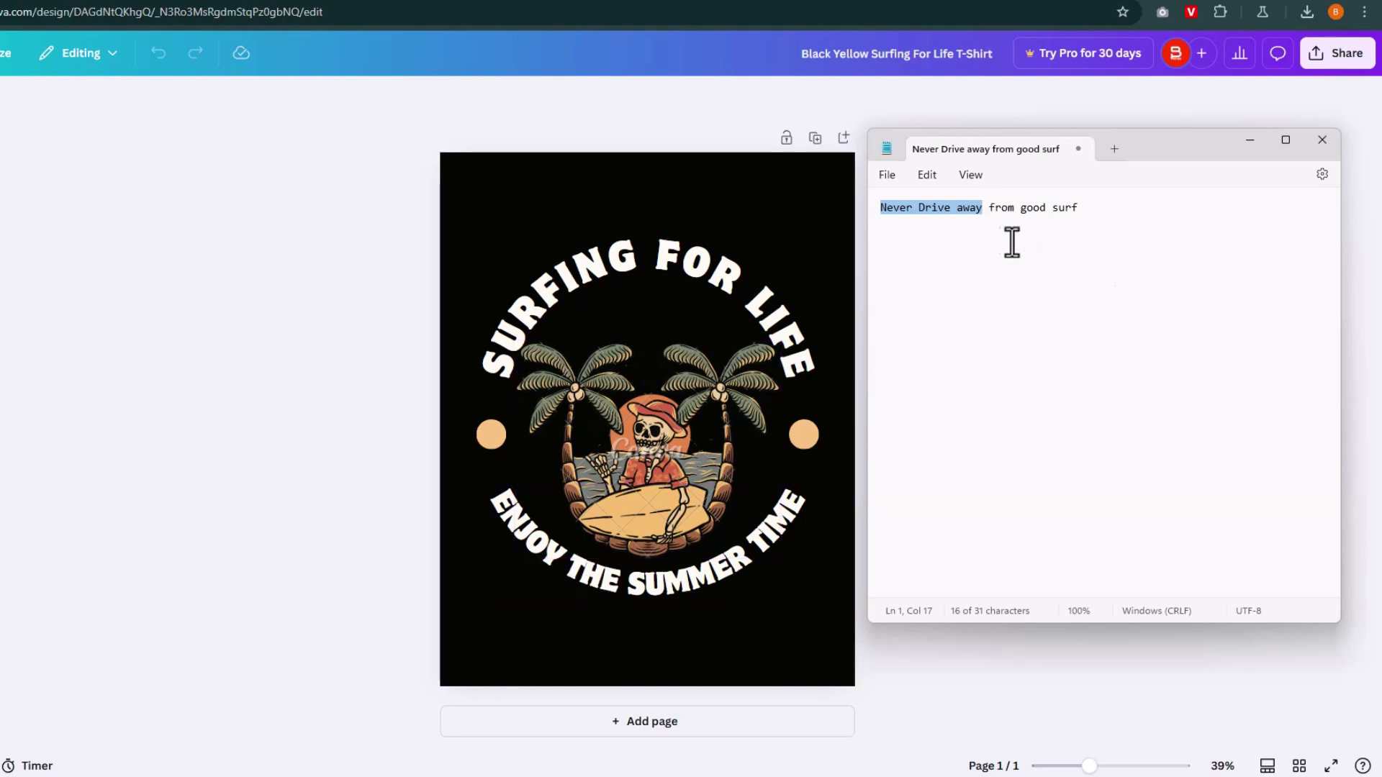
click(993, 1)
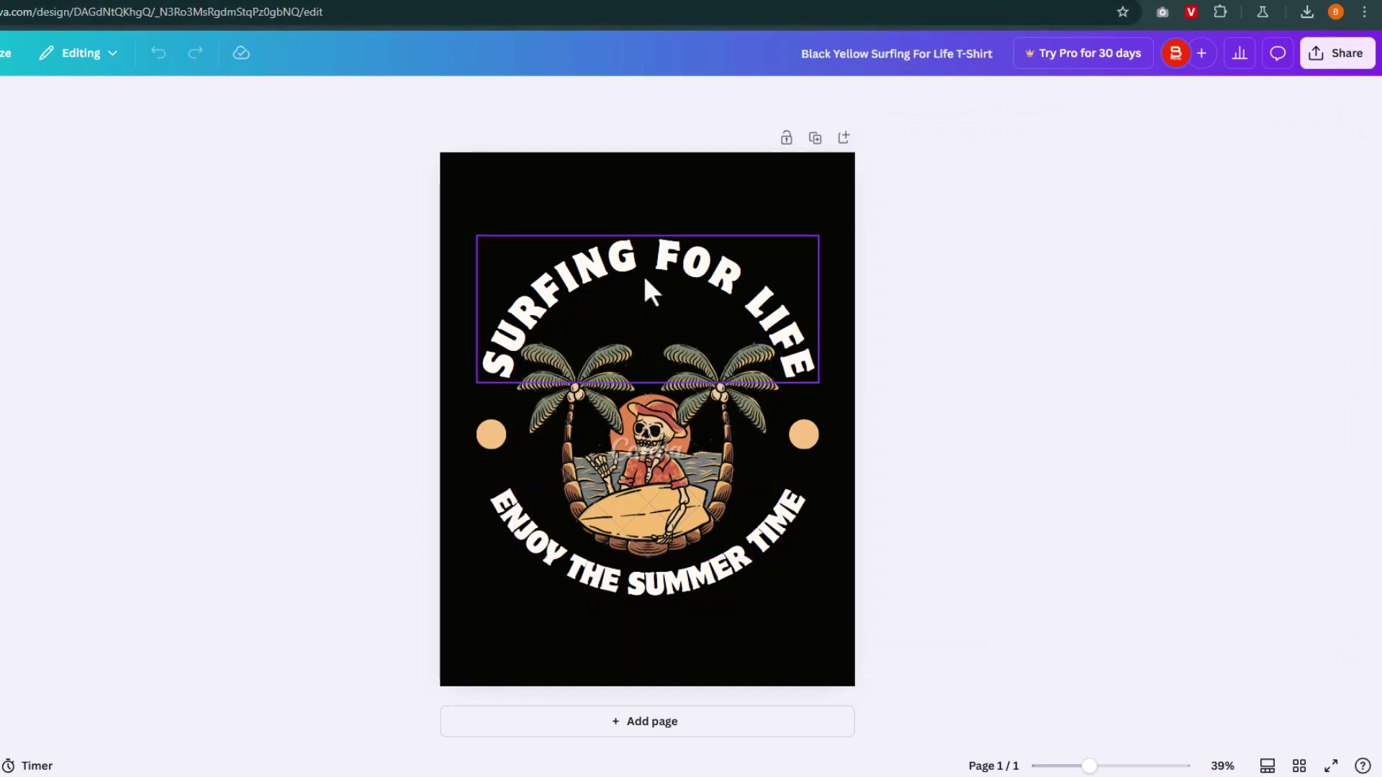
click(702, 275)
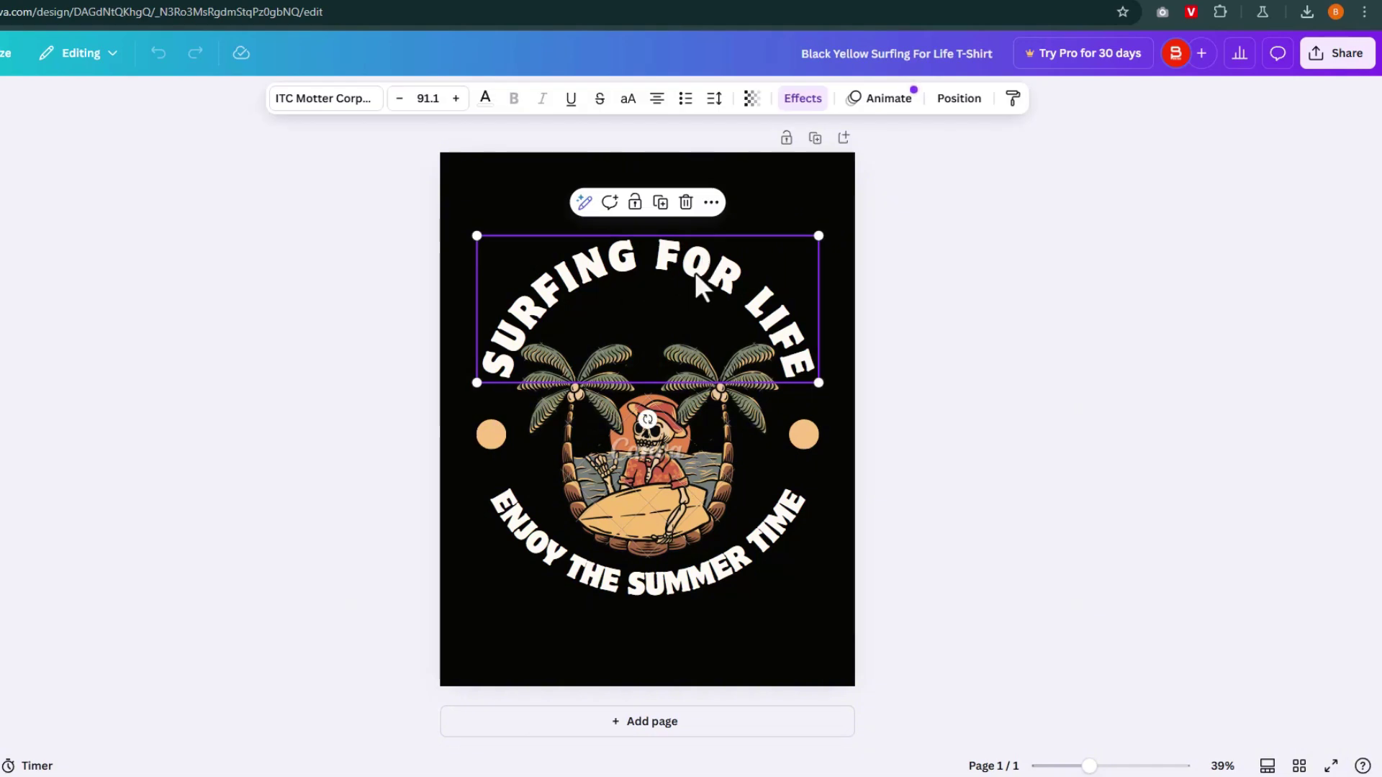
click(705, 269)
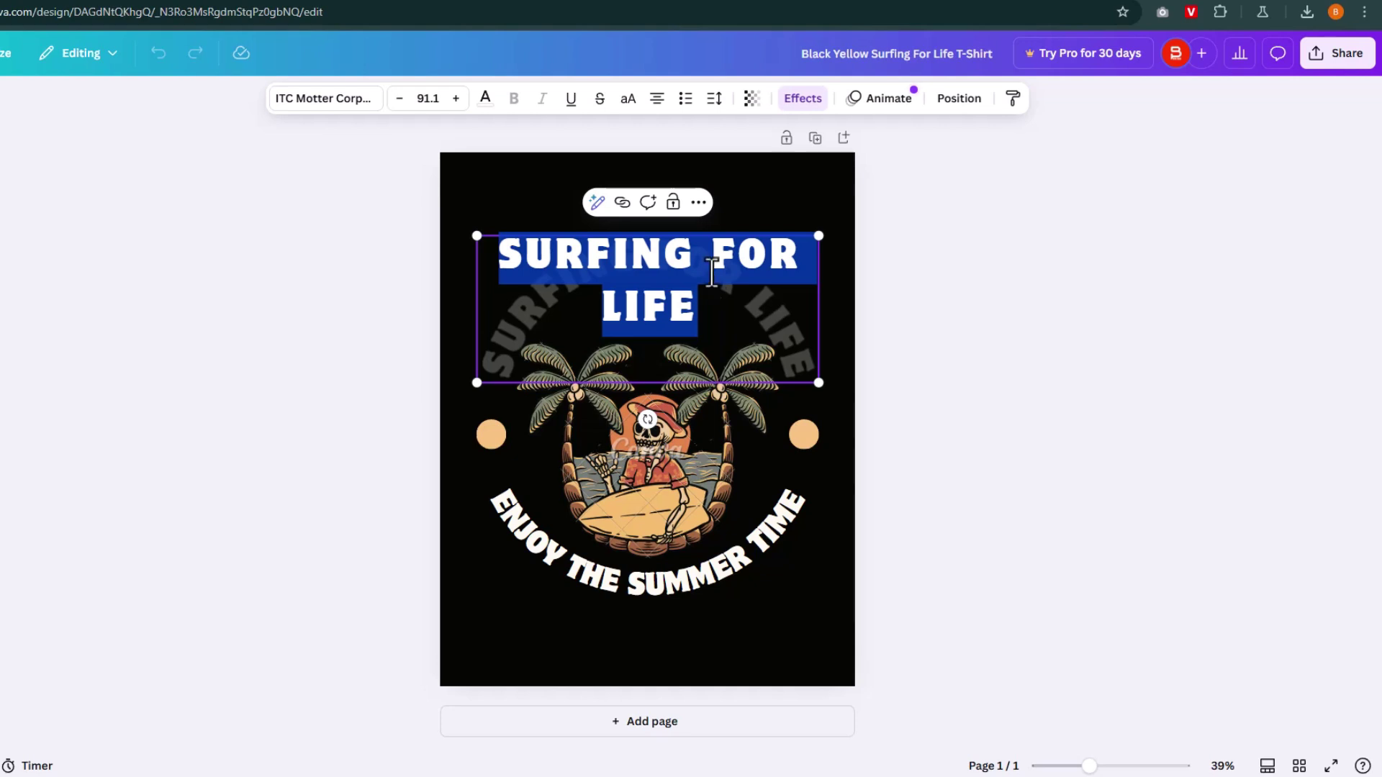
text(Never Drive away)
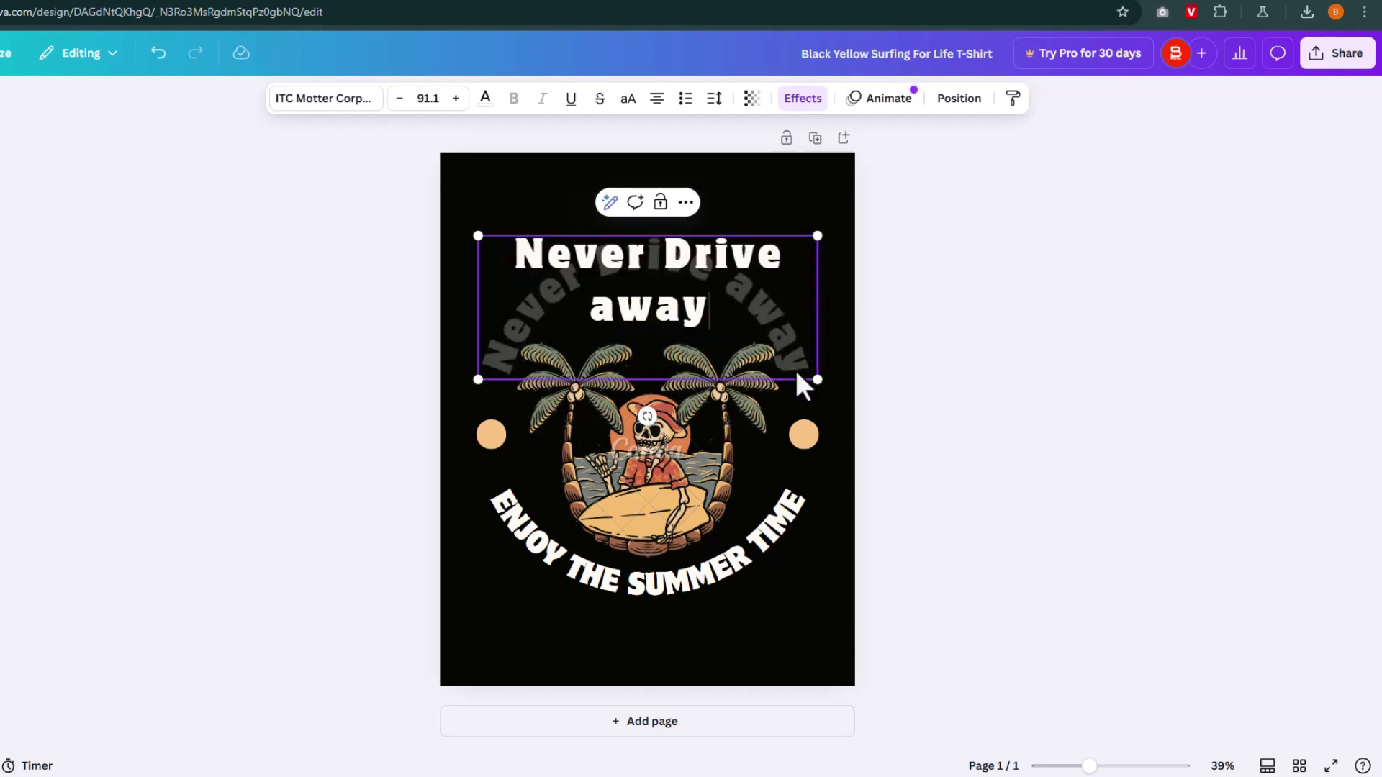
click(826, 465)
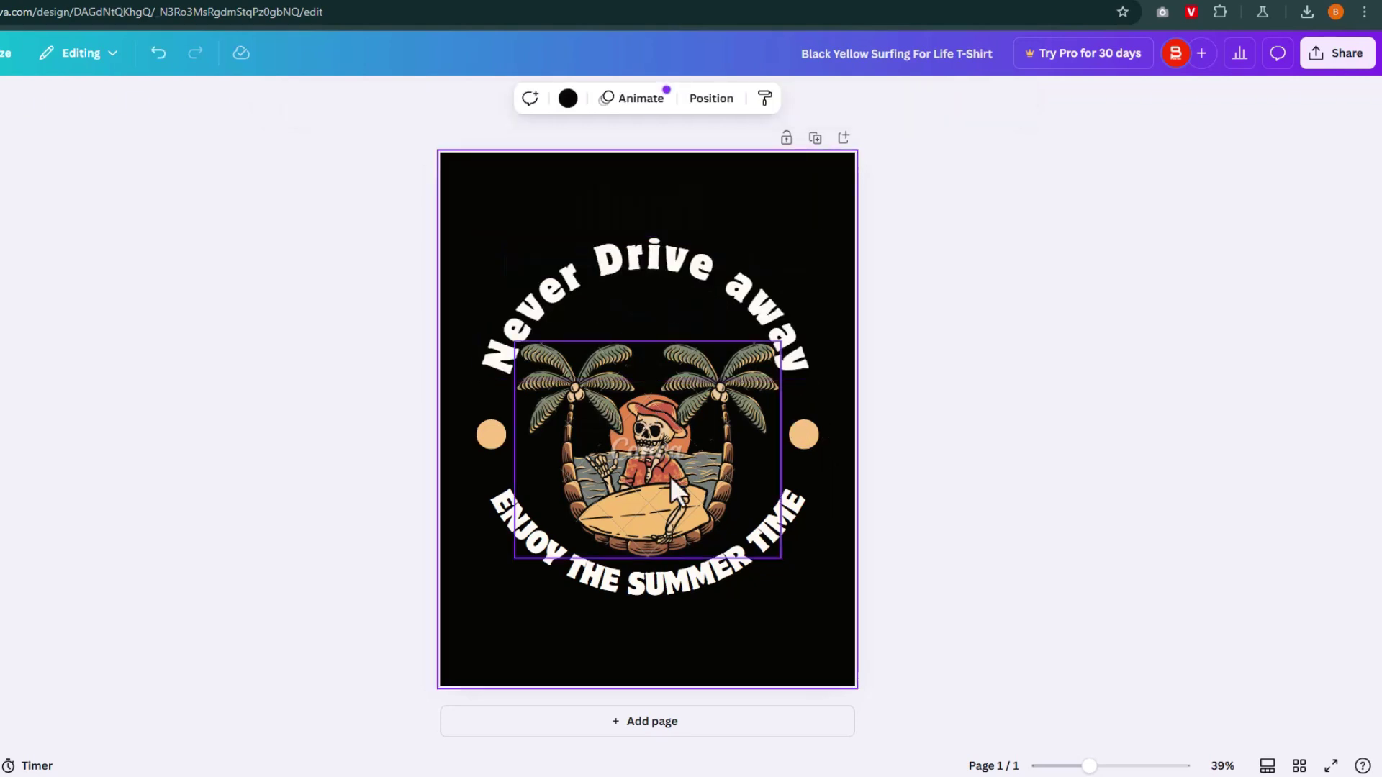
Copy "from good surf" from the Notepad note and replace the lower curved text of the Canva design with it.
click(680, 586)
mouse_move(623, 766)
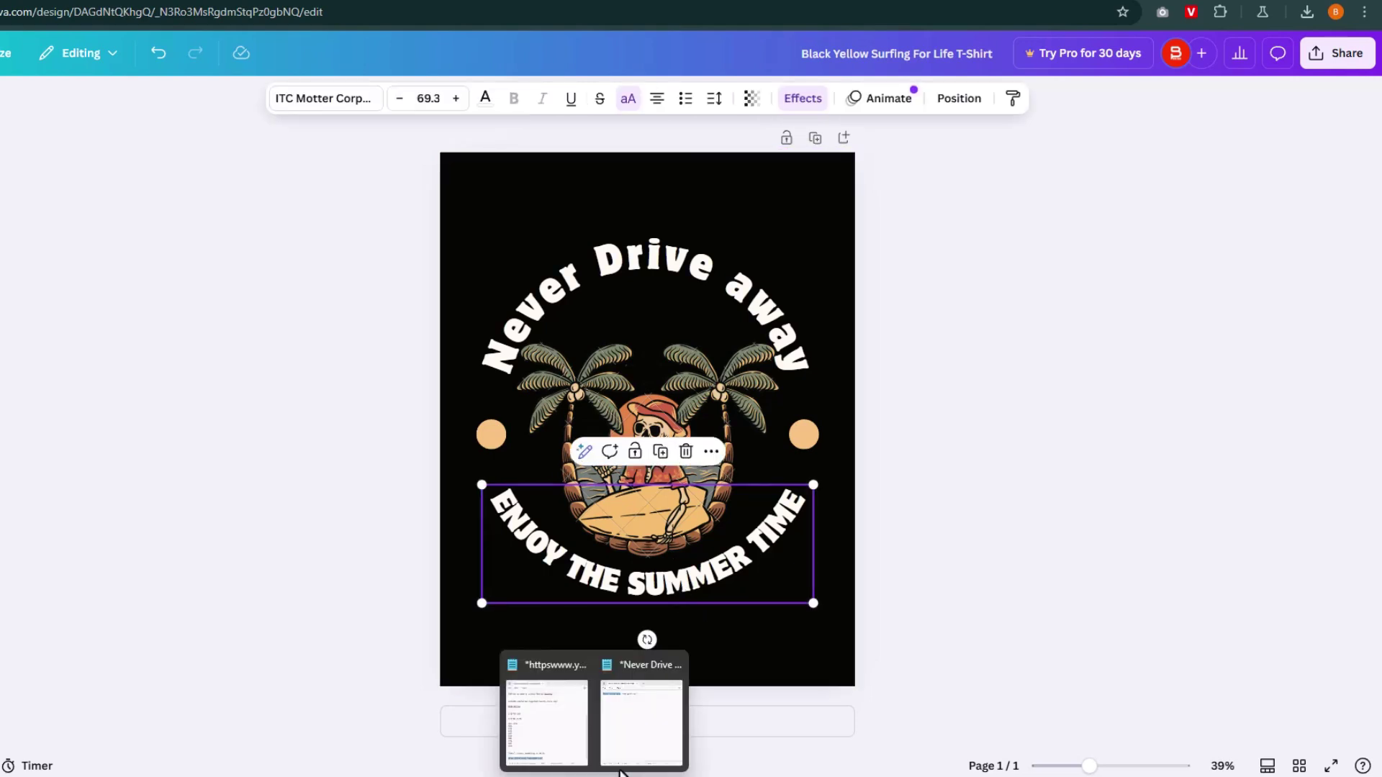
click(648, 691)
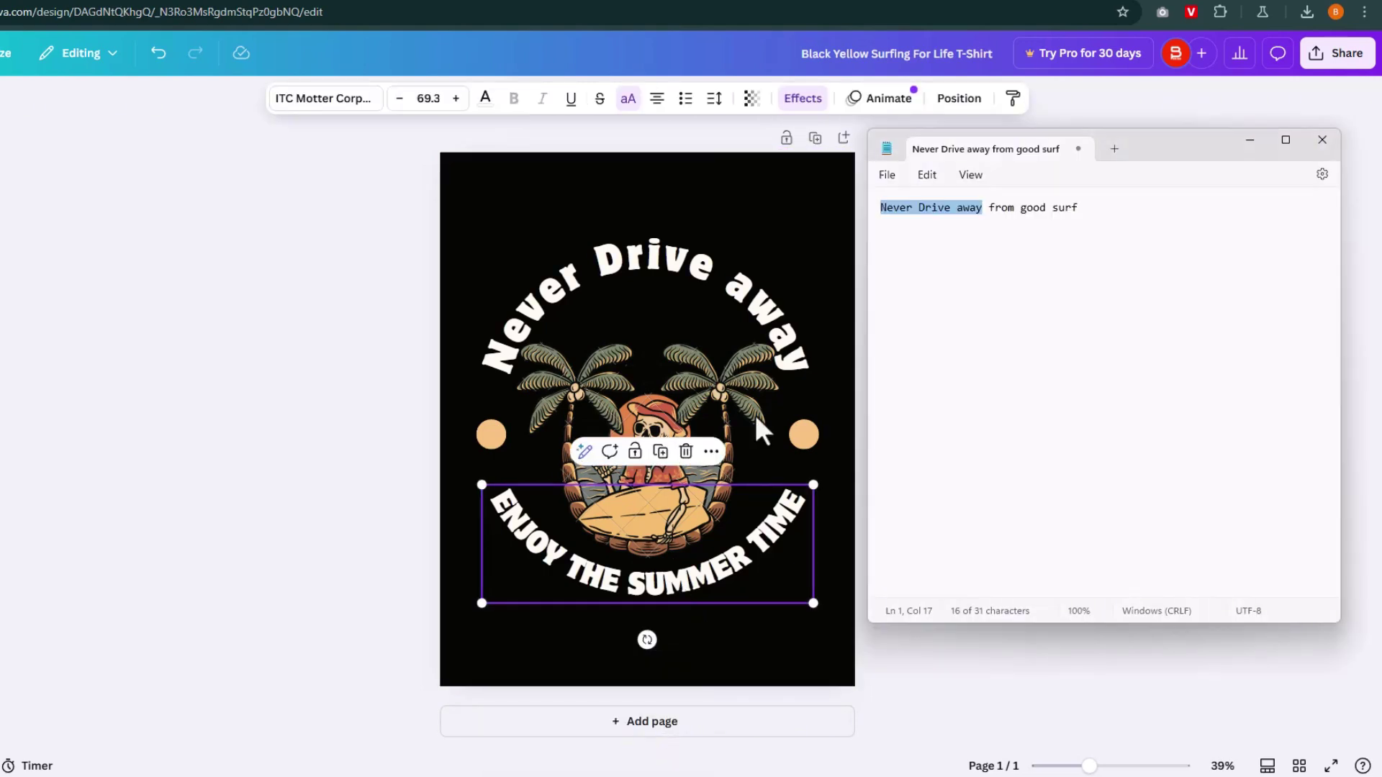
click(990, 207)
drag(992, 207, 1082, 206)
key(ctrl+c)
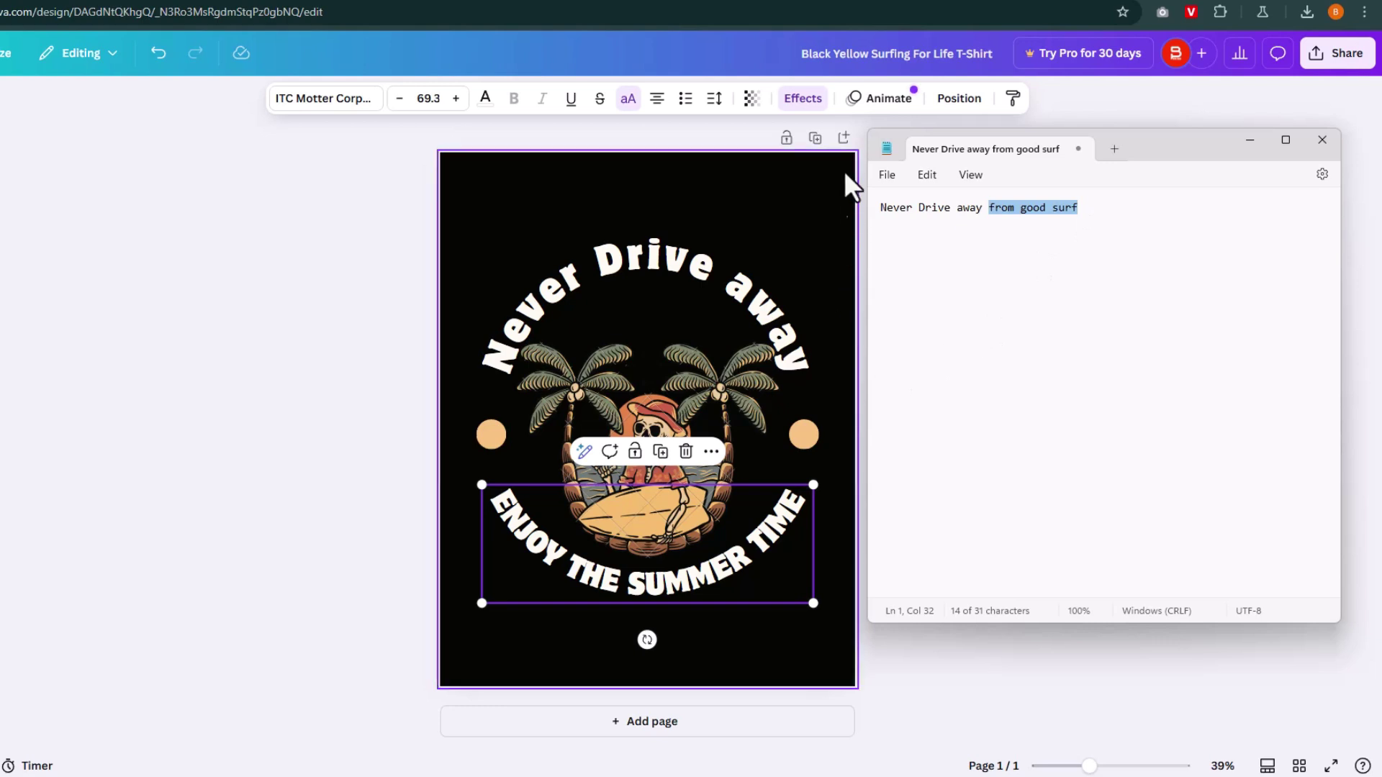
click(758, 541)
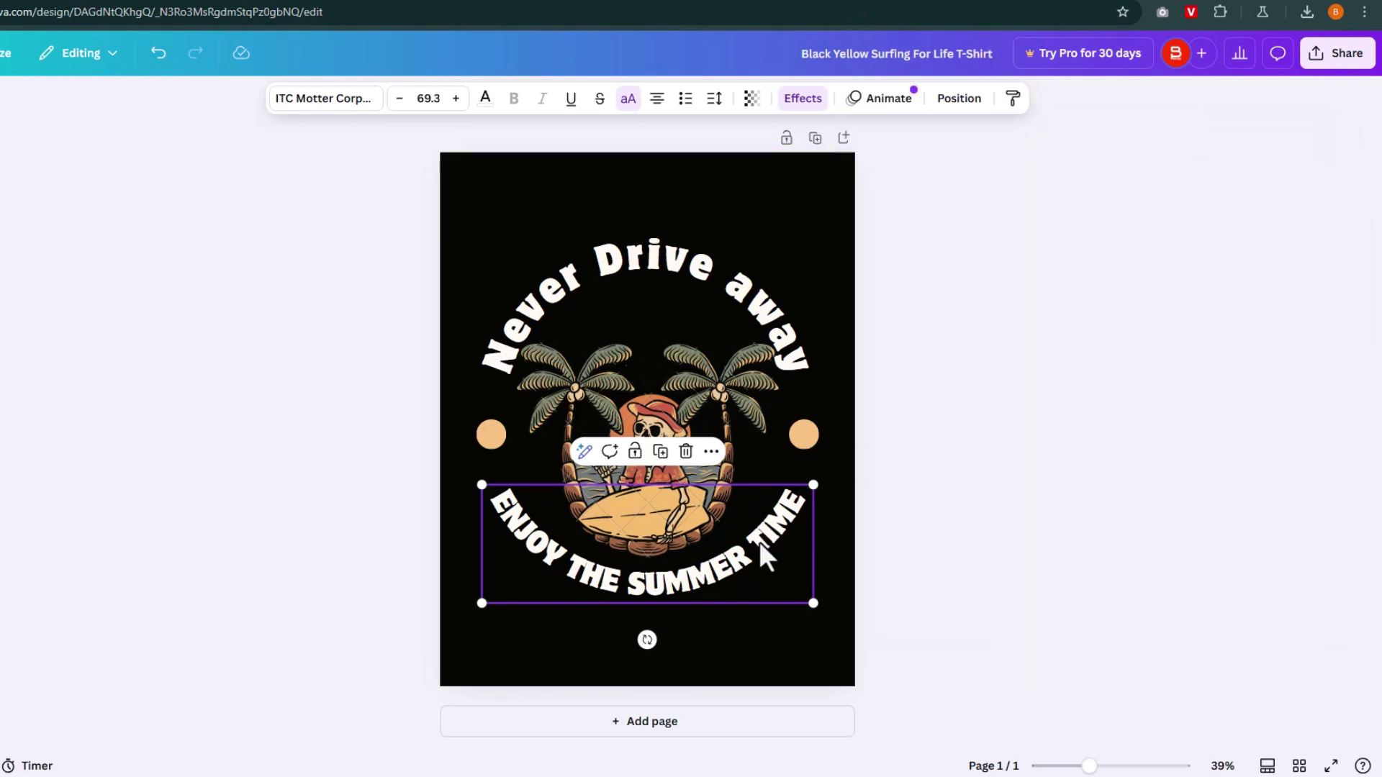
double_click(759, 541)
key(ctrl+v)
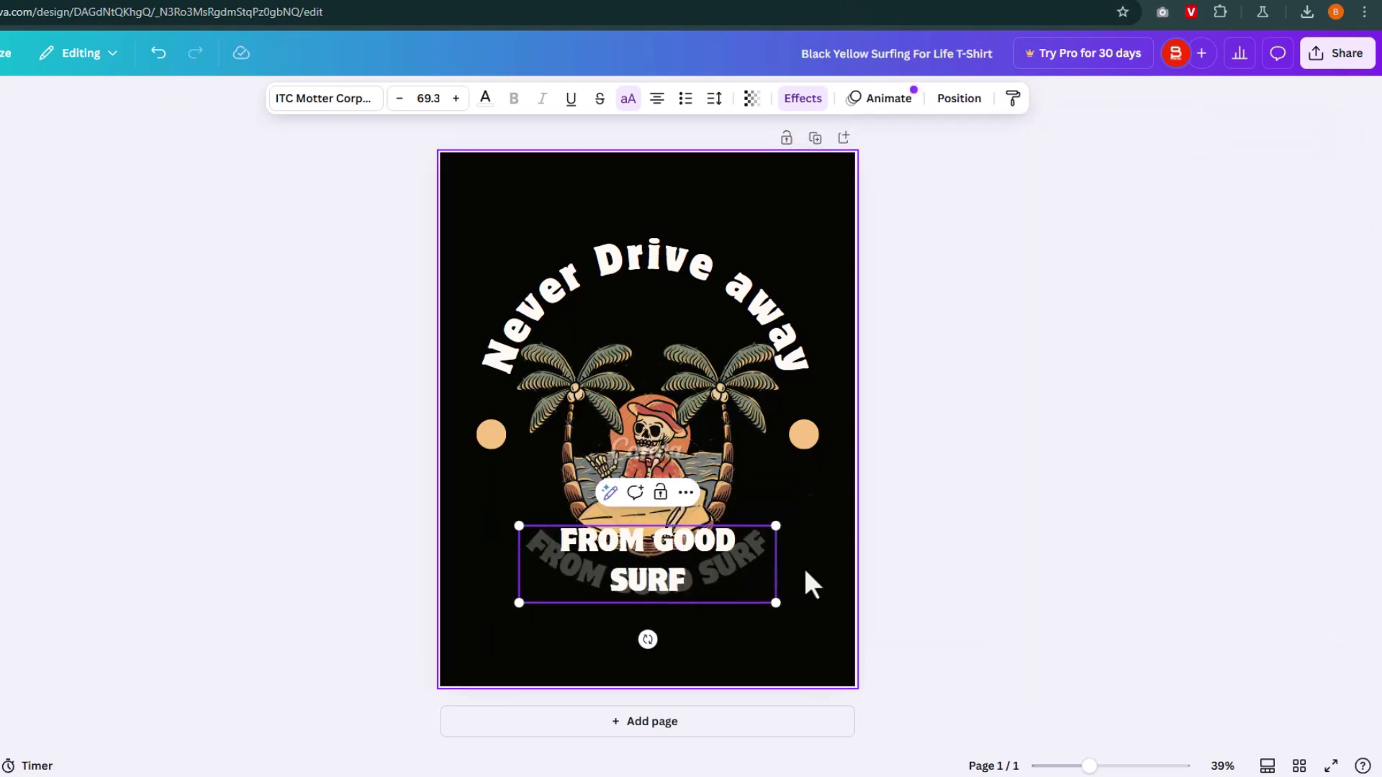
click(825, 594)
Enlarge the lower curved text on both sides to a font size of about 89.5 so it spans the artwork's width.
click(732, 576)
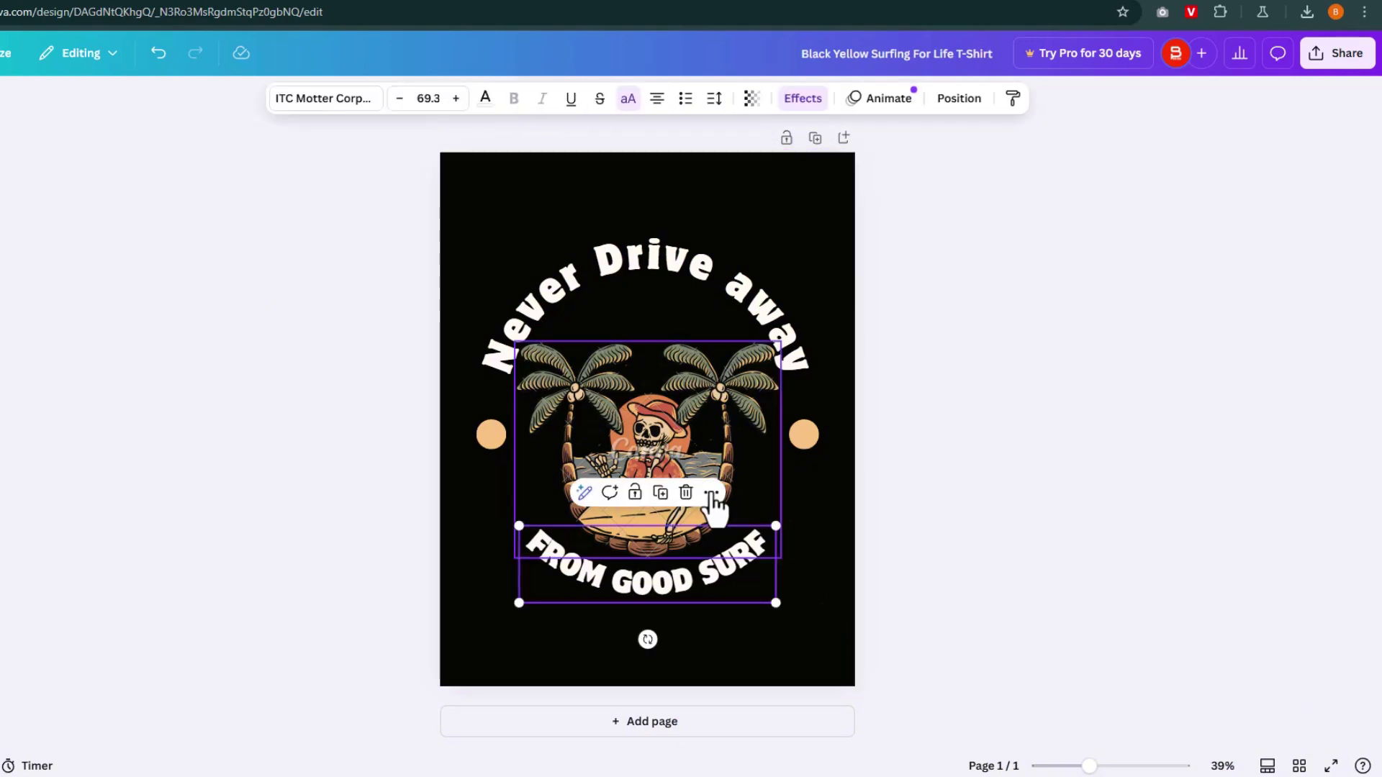
click(781, 518)
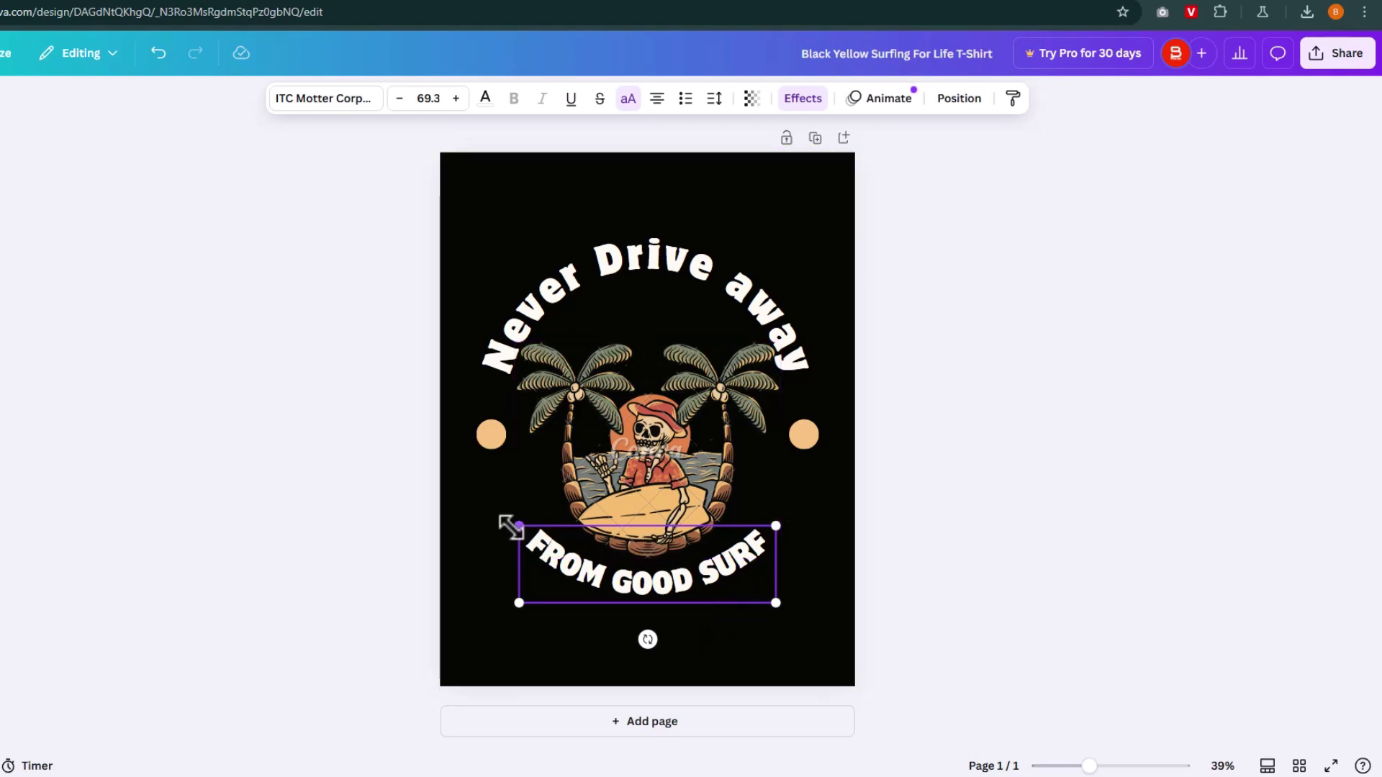
drag(511, 527, 486, 496)
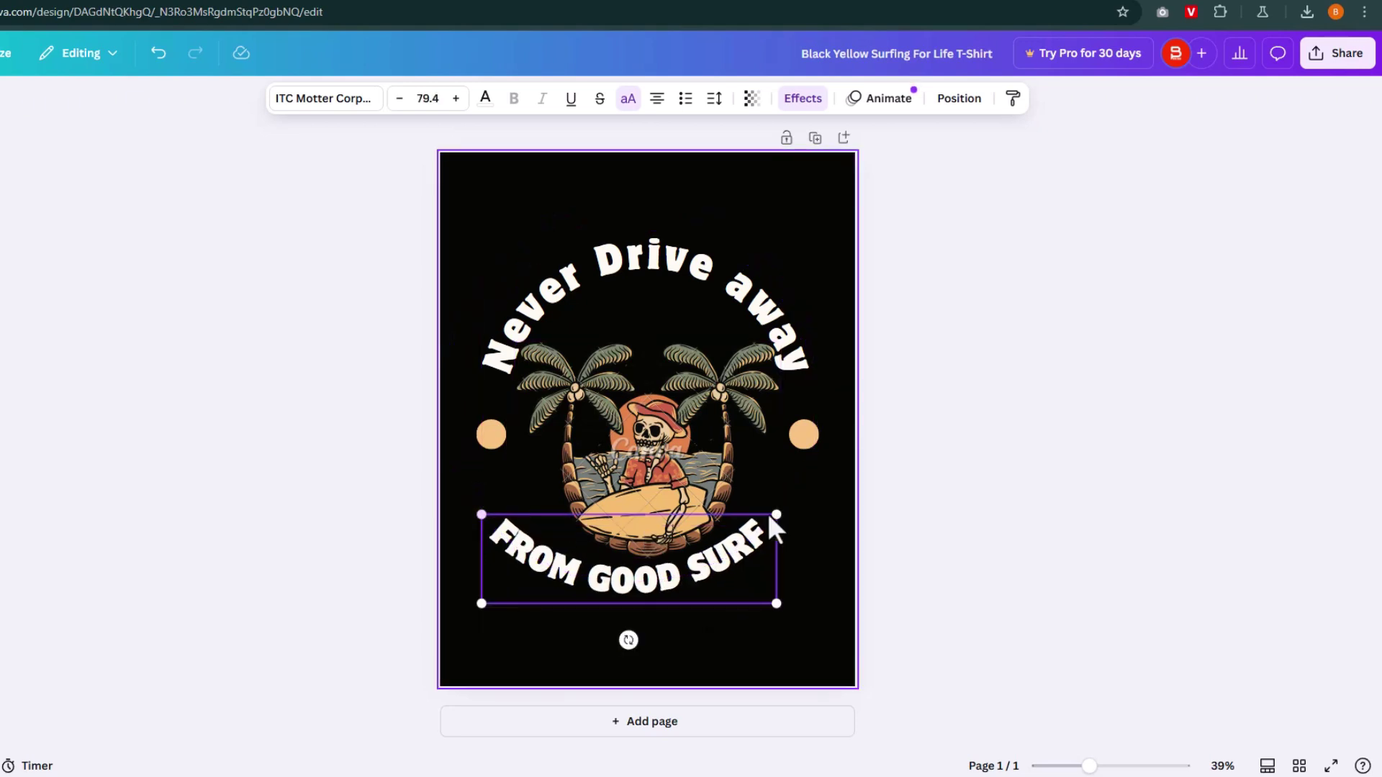
drag(778, 511, 810, 496)
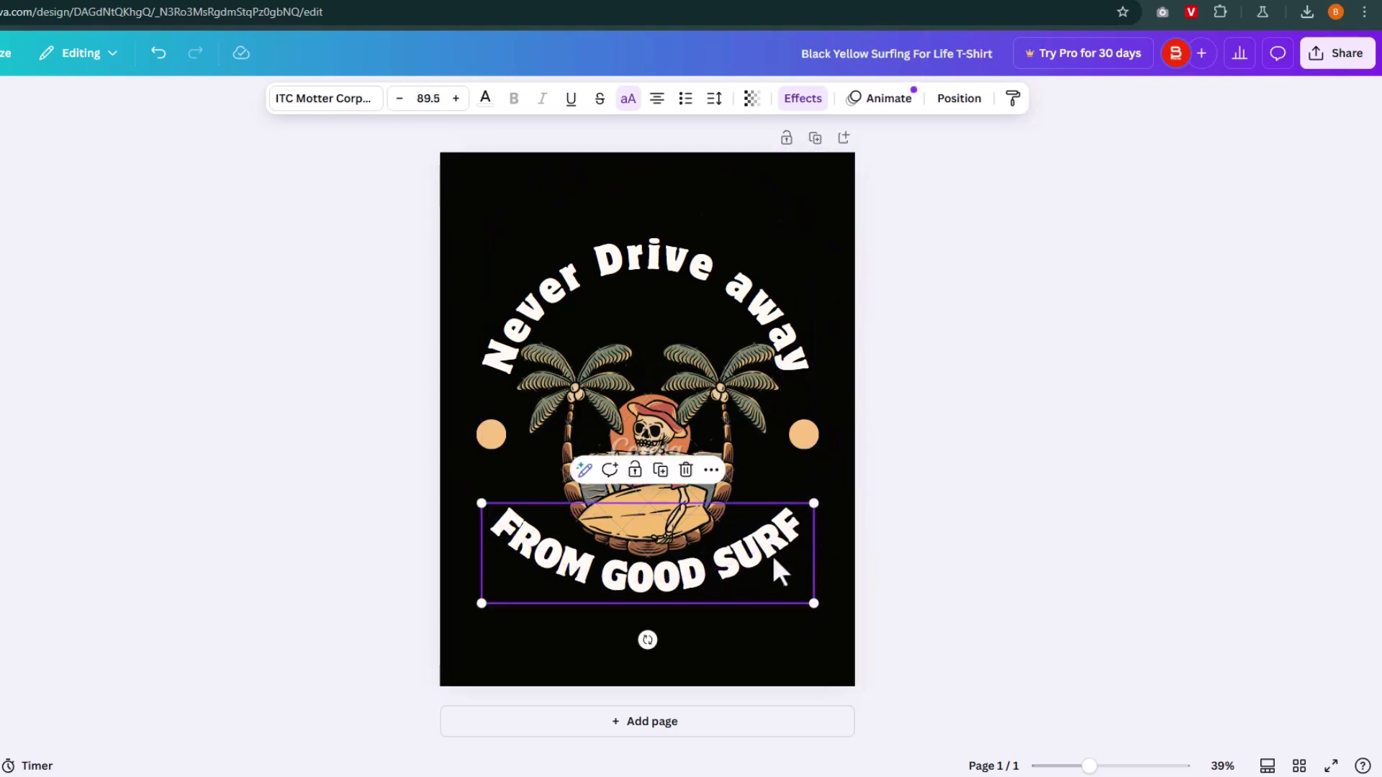
Shift the lower curved text slightly to the right and down, leaving more space below the surfer illustration.
drag(762, 552, 762, 551)
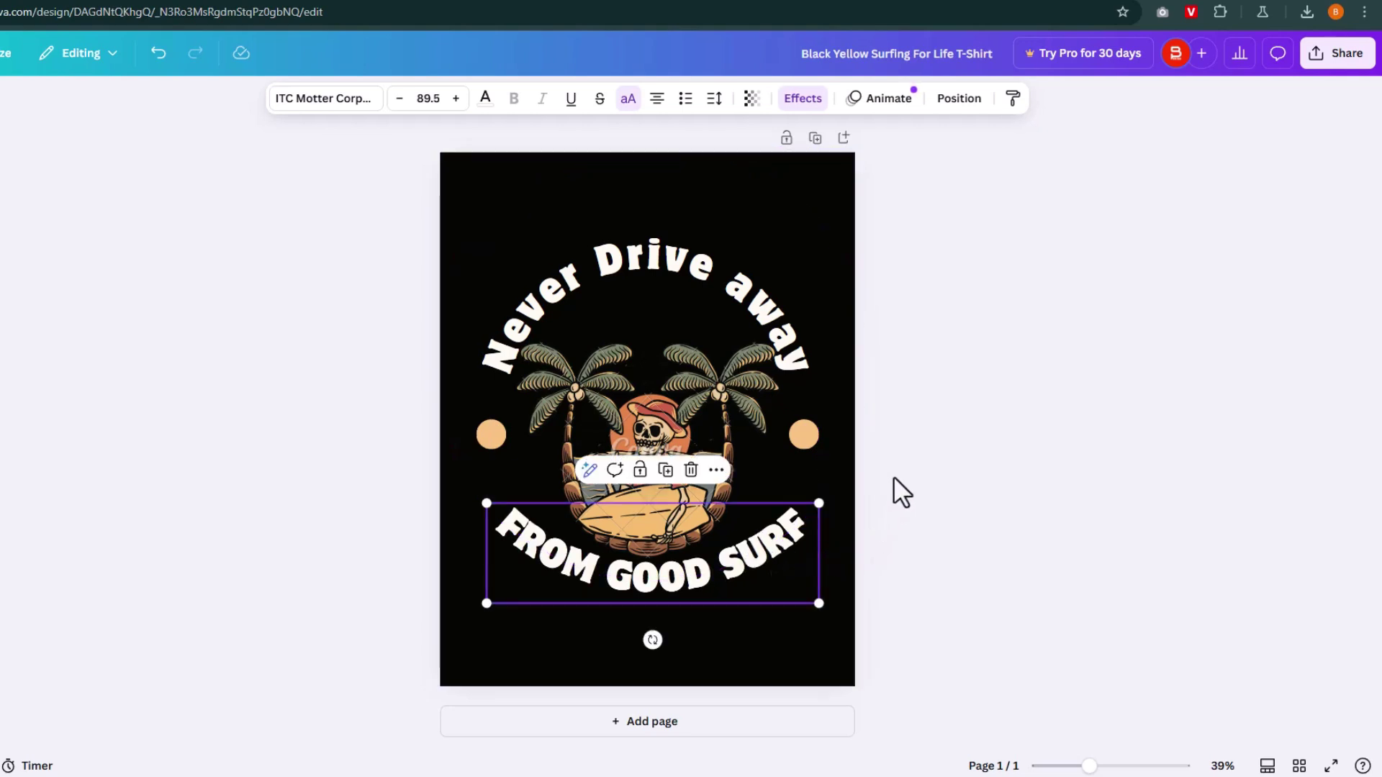
click(815, 197)
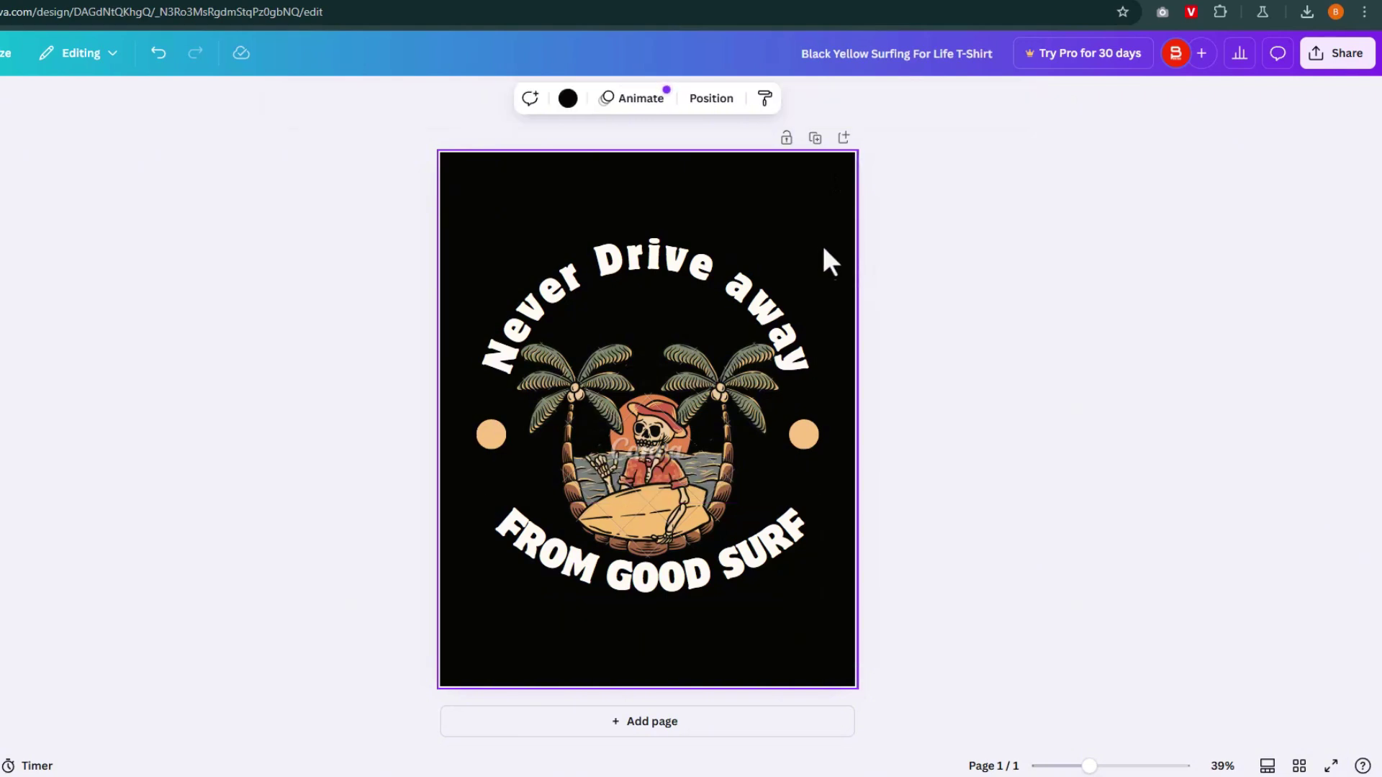
click(766, 567)
drag(766, 558, 766, 567)
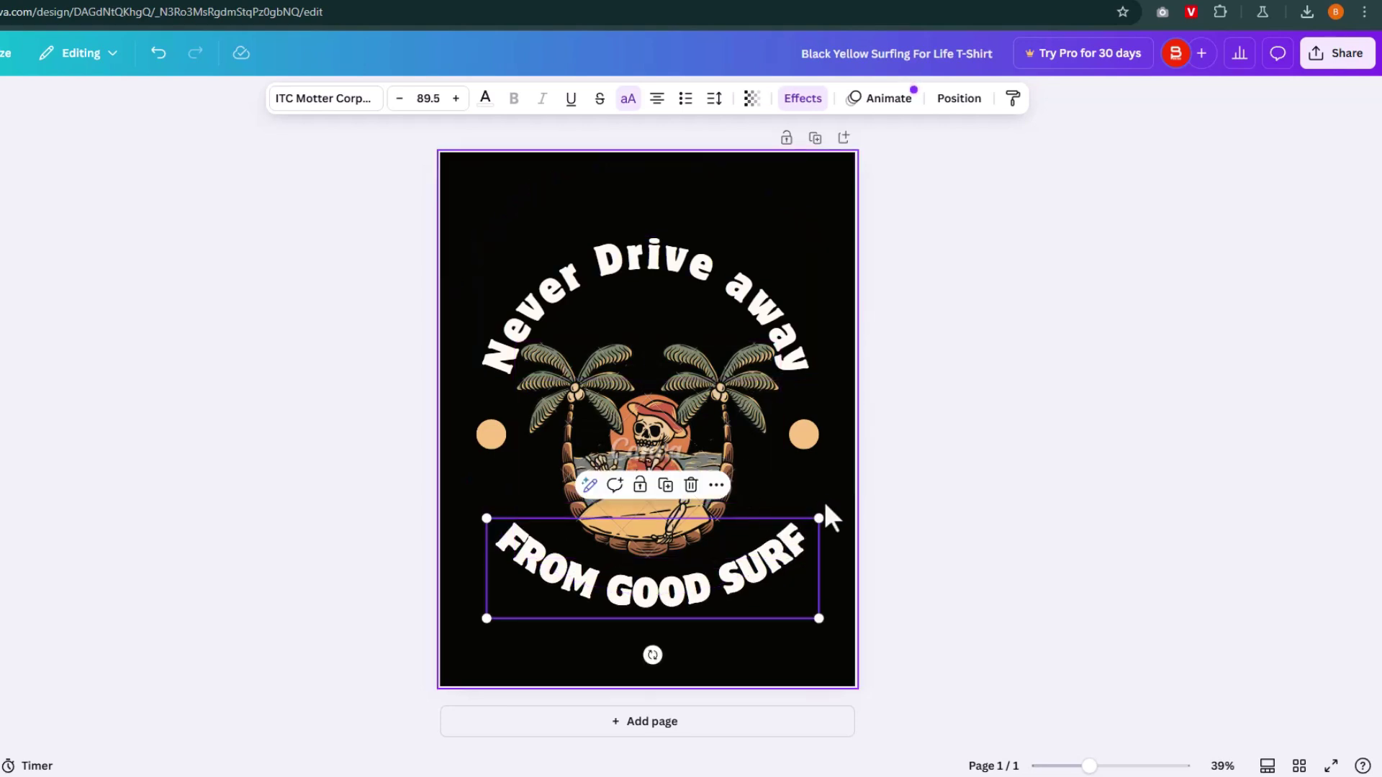
click(806, 216)
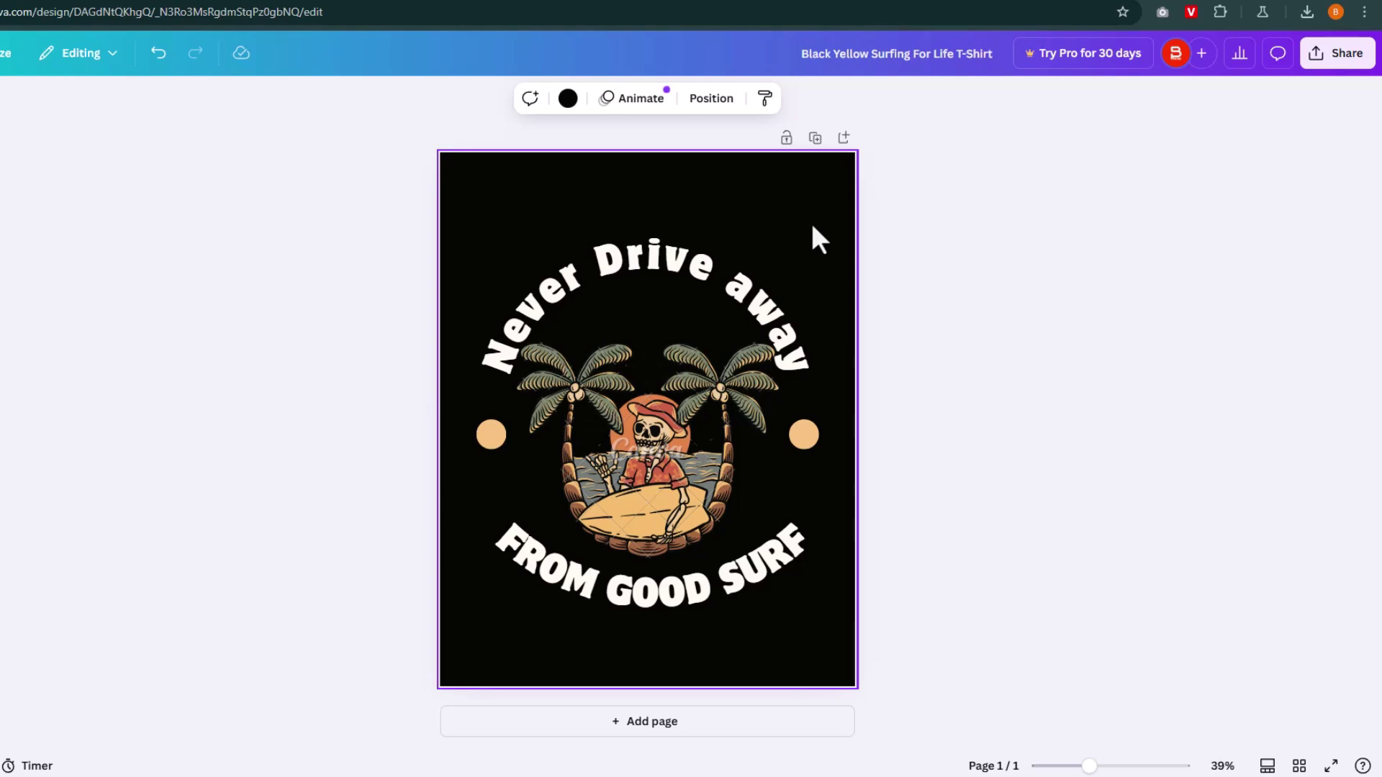
Open the design's download settings and review the file type choices, keeping PNG selected.
click(1344, 62)
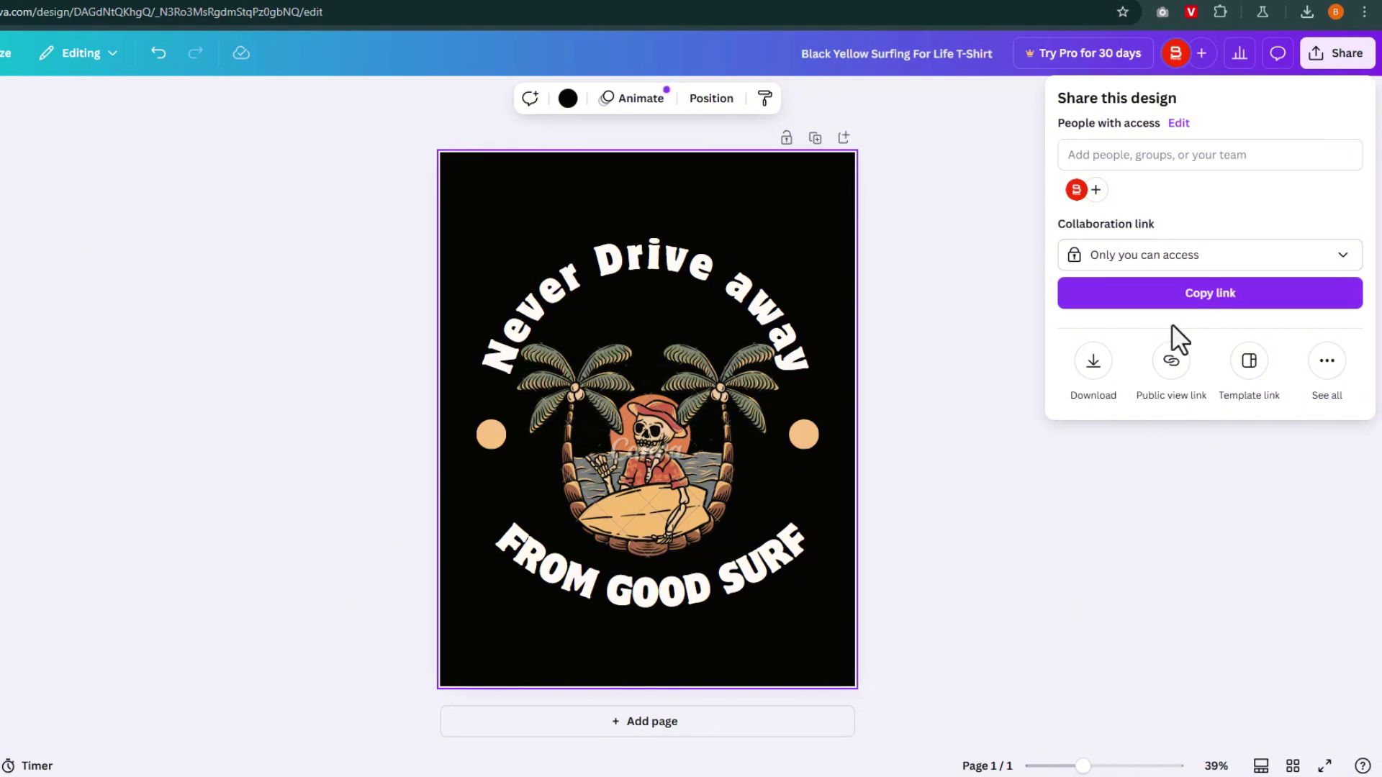
click(1092, 368)
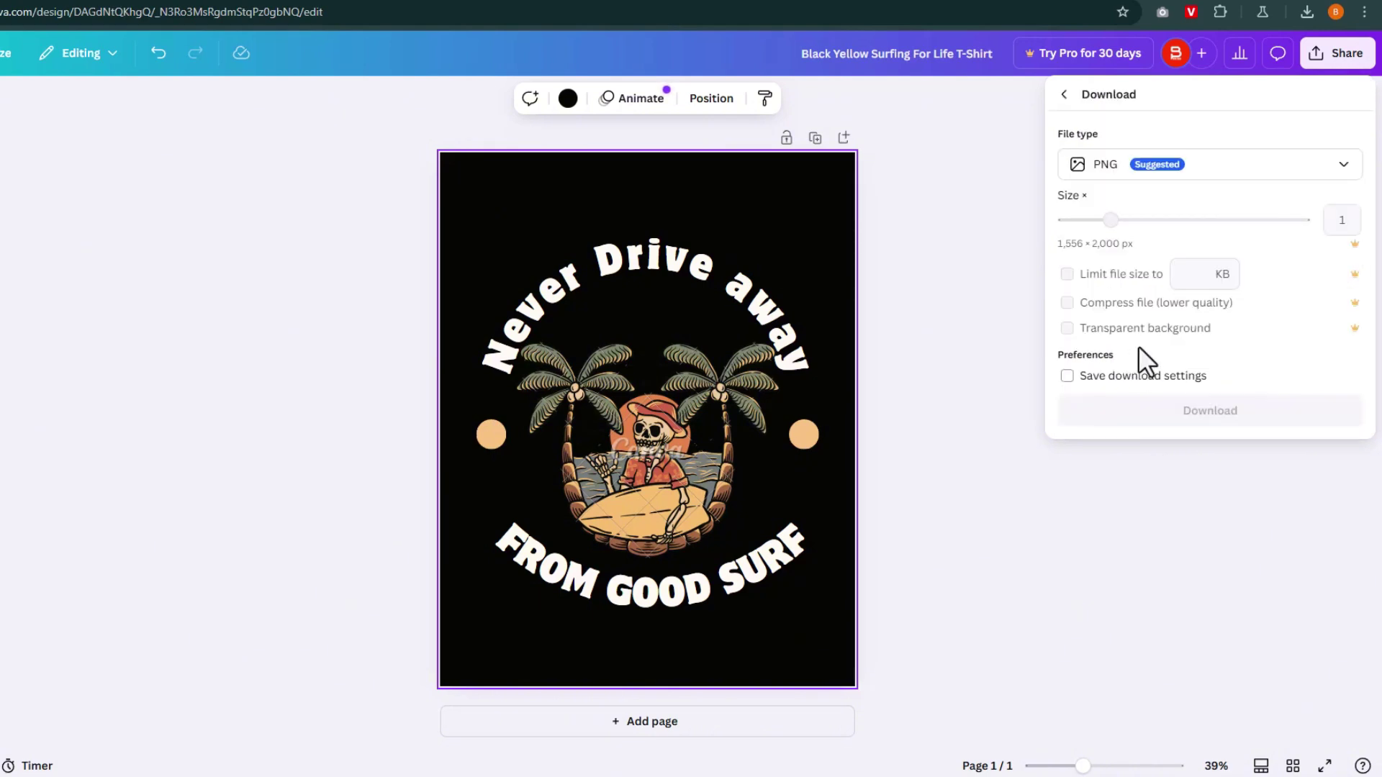
click(1300, 173)
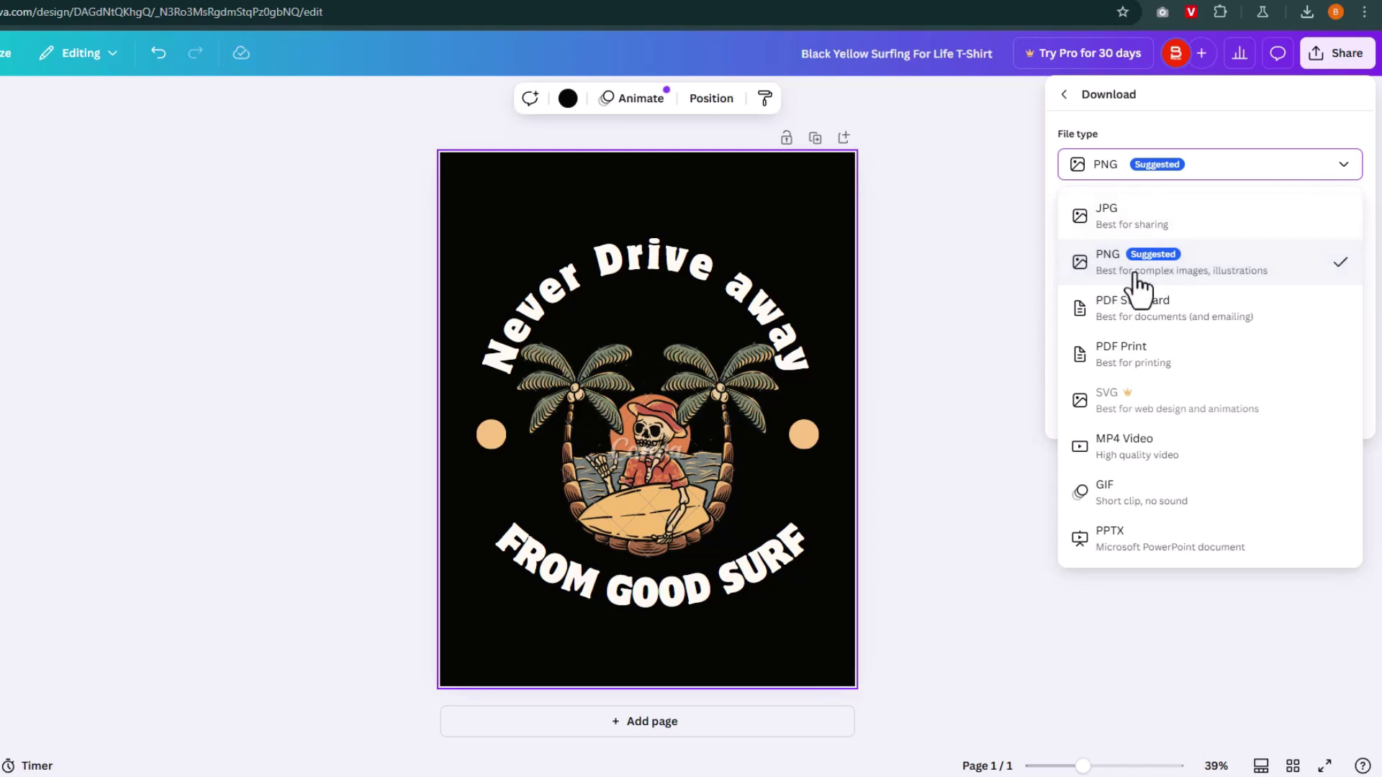
click(1307, 177)
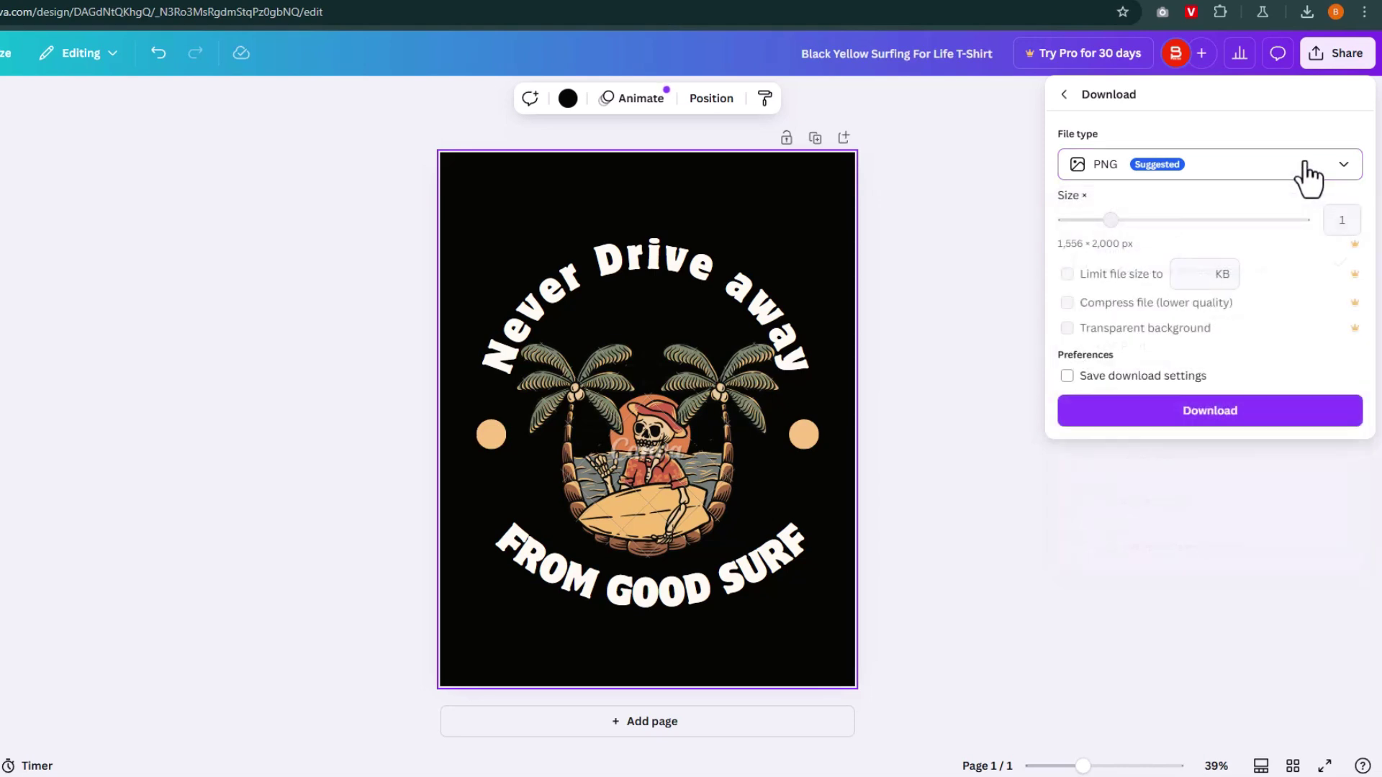
Download the T-shirt design as a PNG, choosing the free watermarked draft instead of the Pro trial or paid content license.
click(1199, 418)
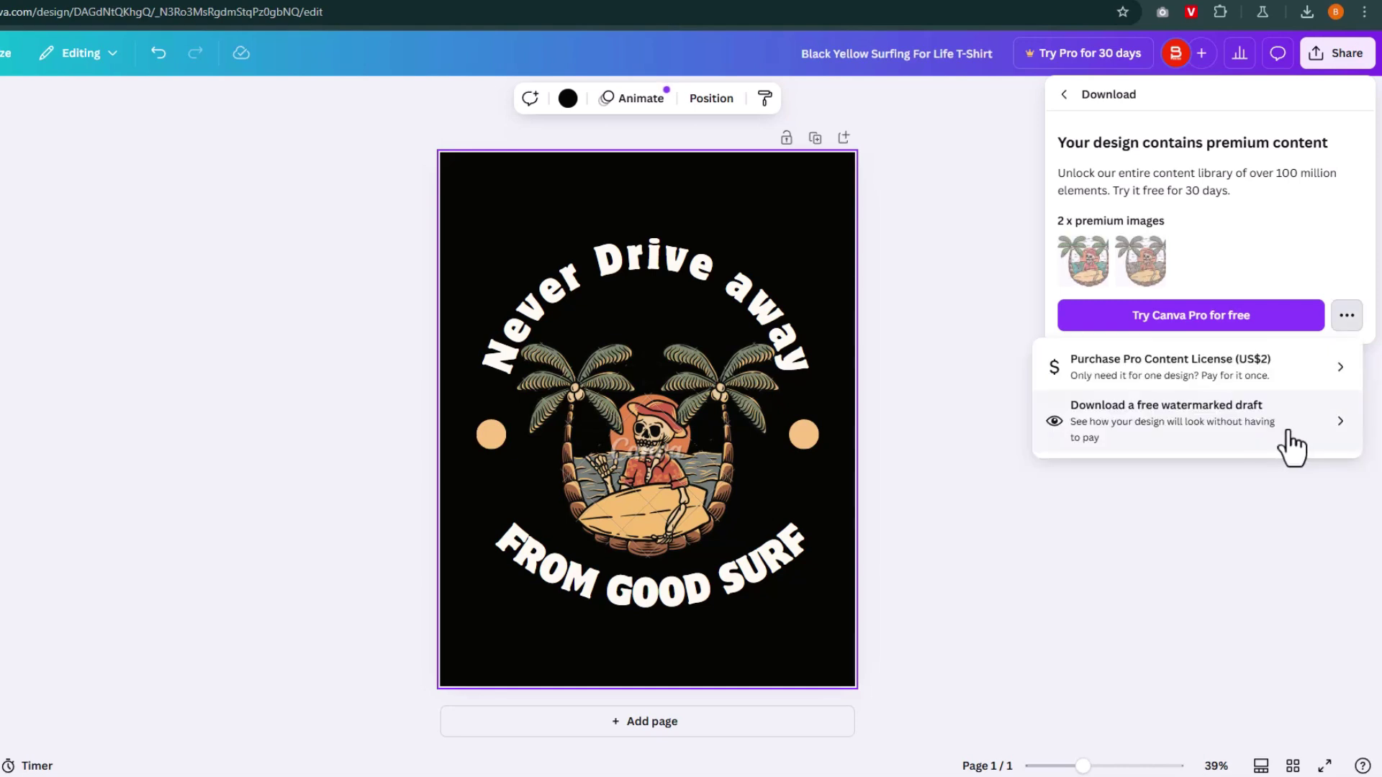
click(1311, 248)
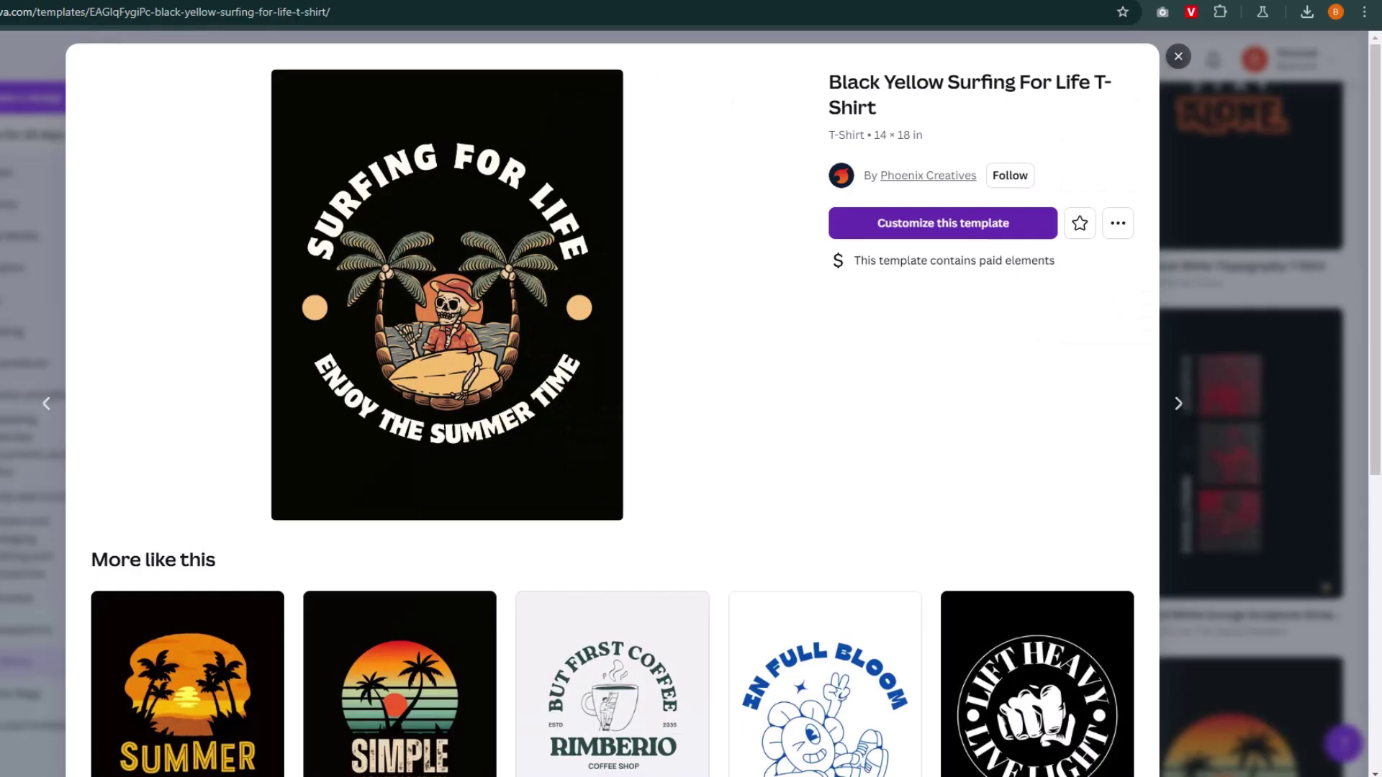
click(1238, 335)
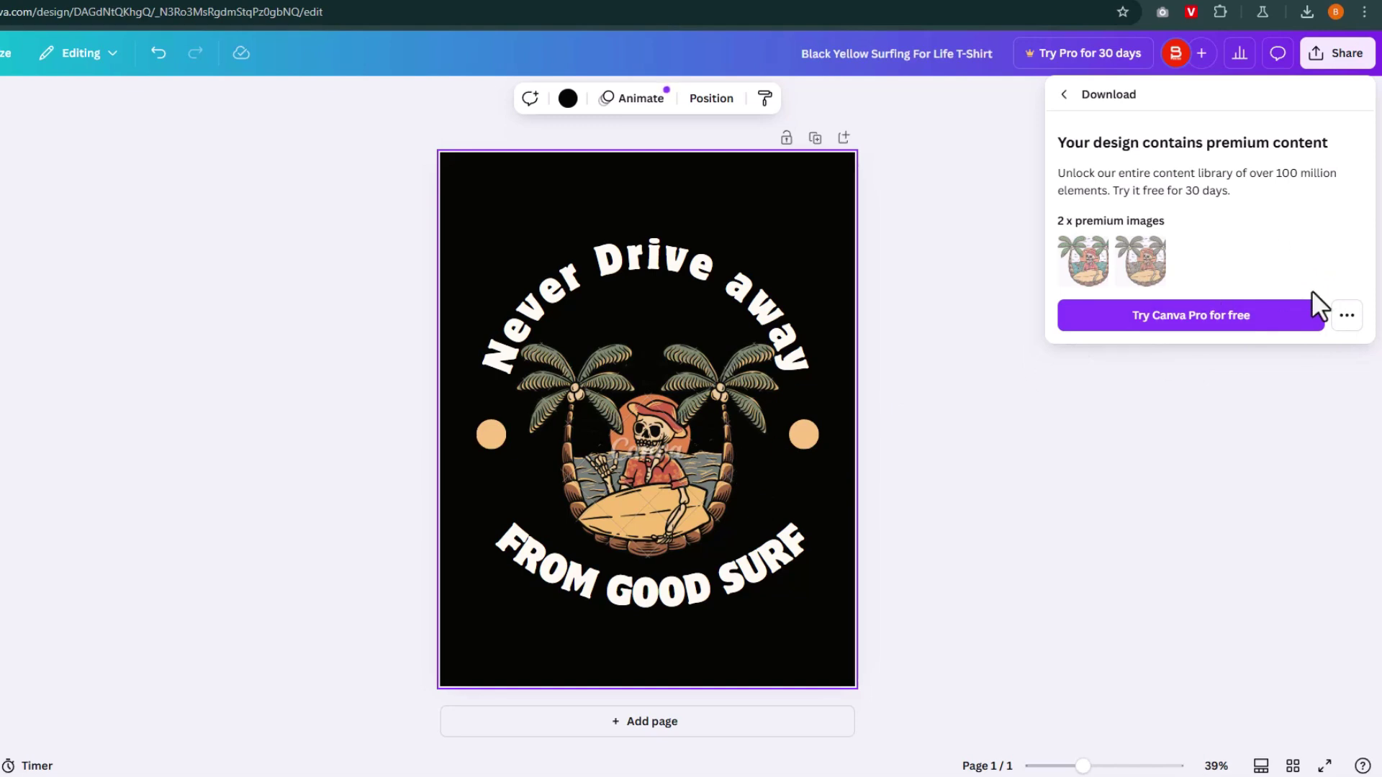
click(1345, 316)
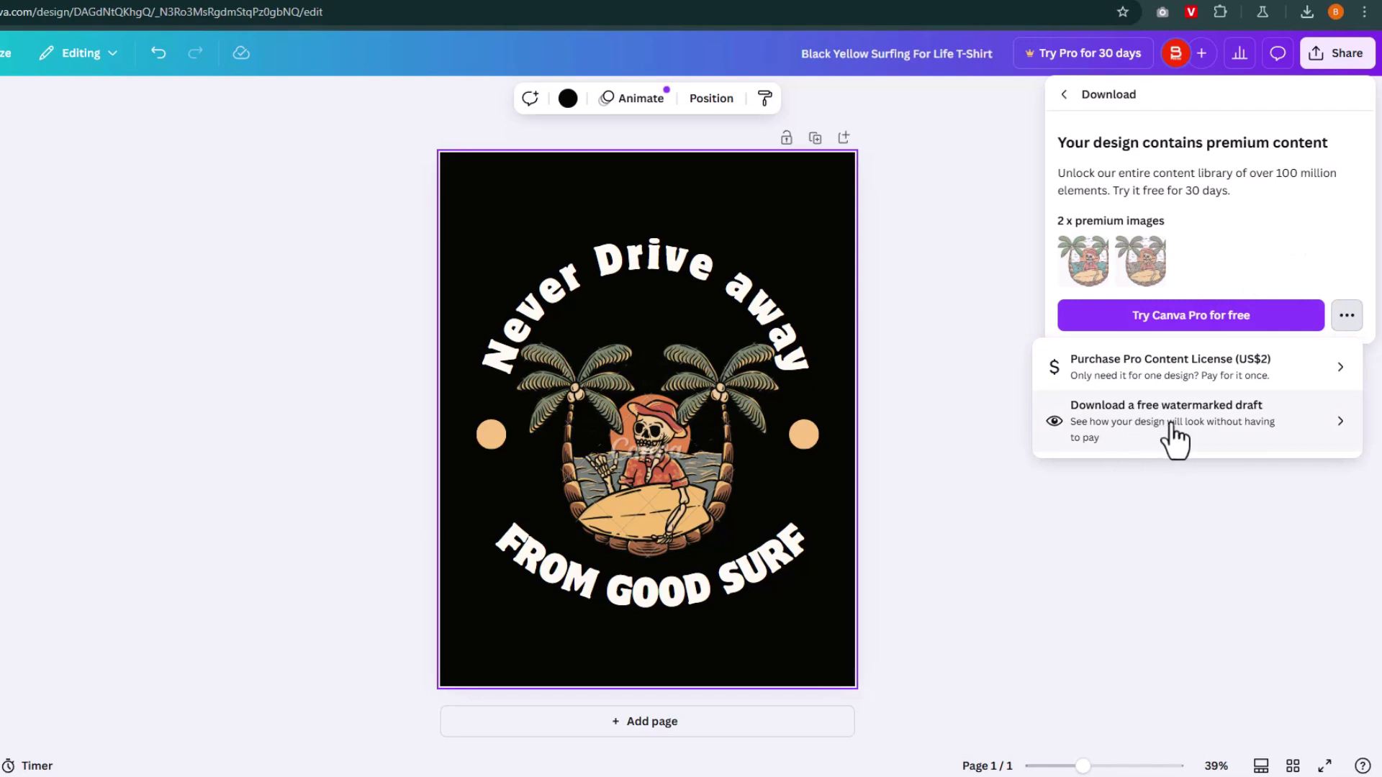
click(1265, 436)
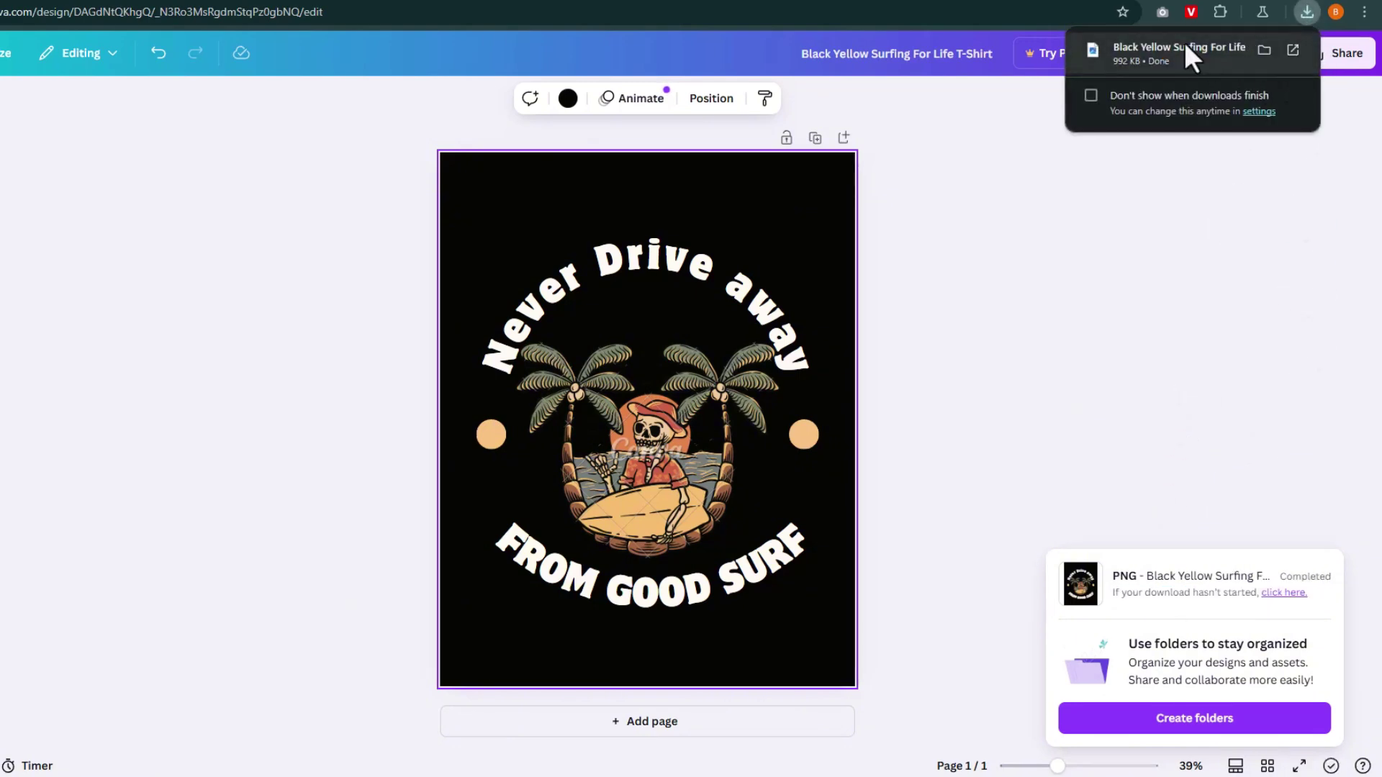
Open the downloaded Black Yellow Surfing For Life T-Shirt.png, inspect the artwork up close for watermarks, and close the image viewer.
click(1188, 50)
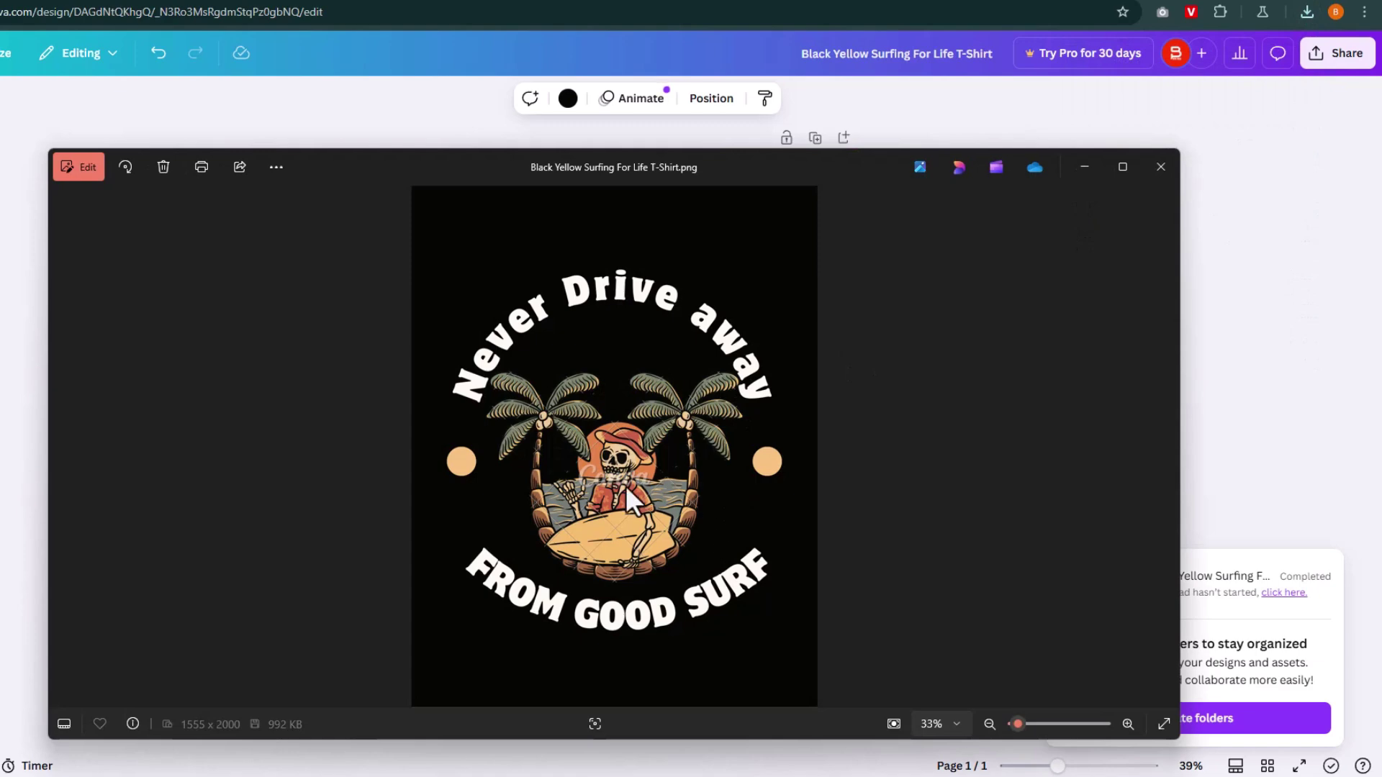
scroll(702, 504, up, 3)
scroll(704, 506, down, 3)
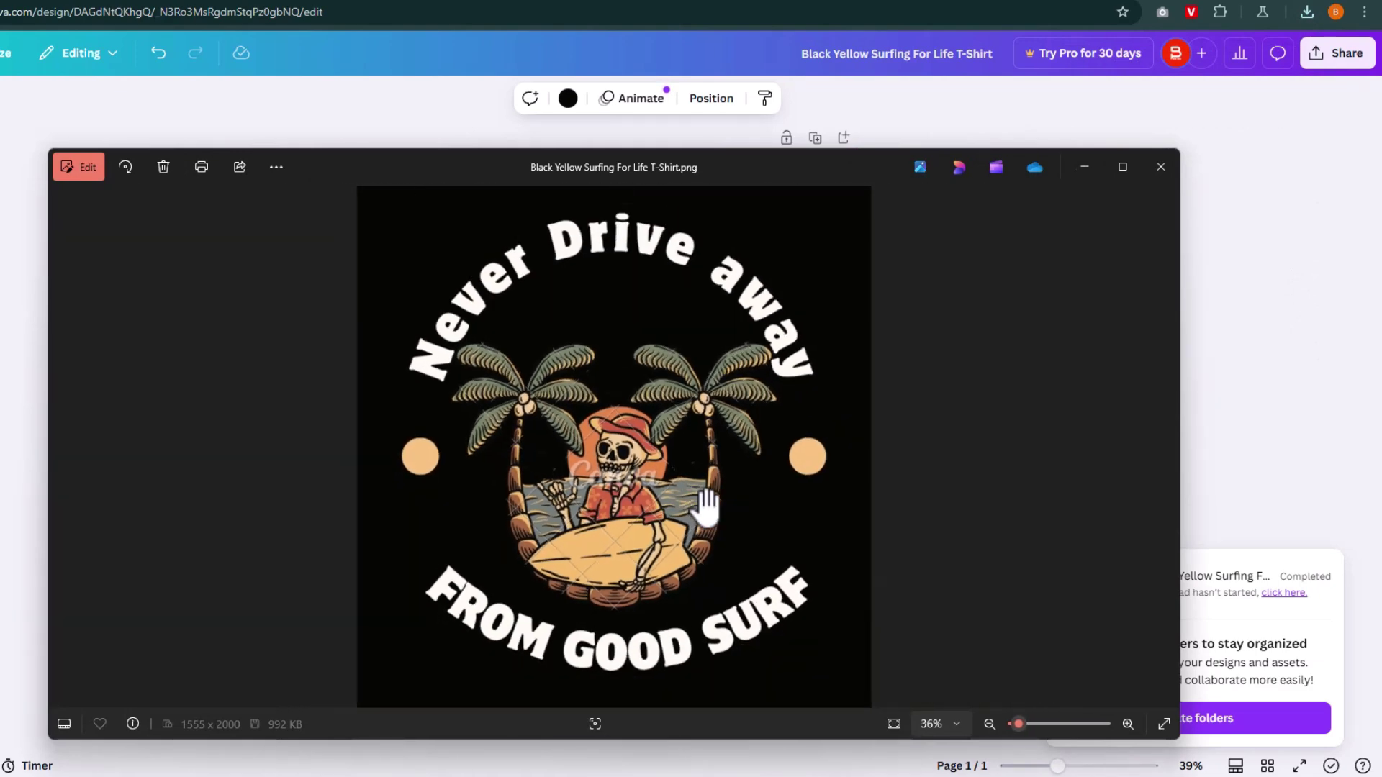
scroll(706, 507, down, 1)
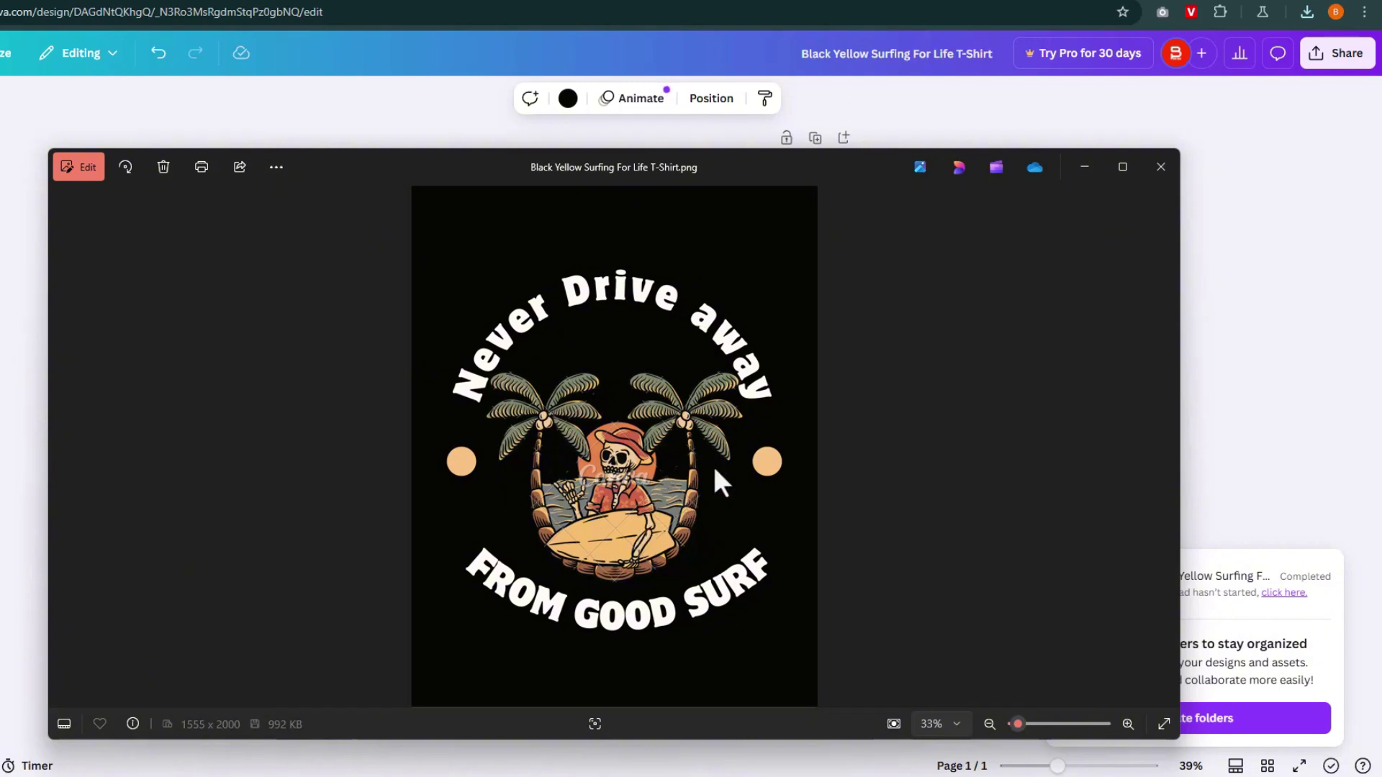
click(1160, 167)
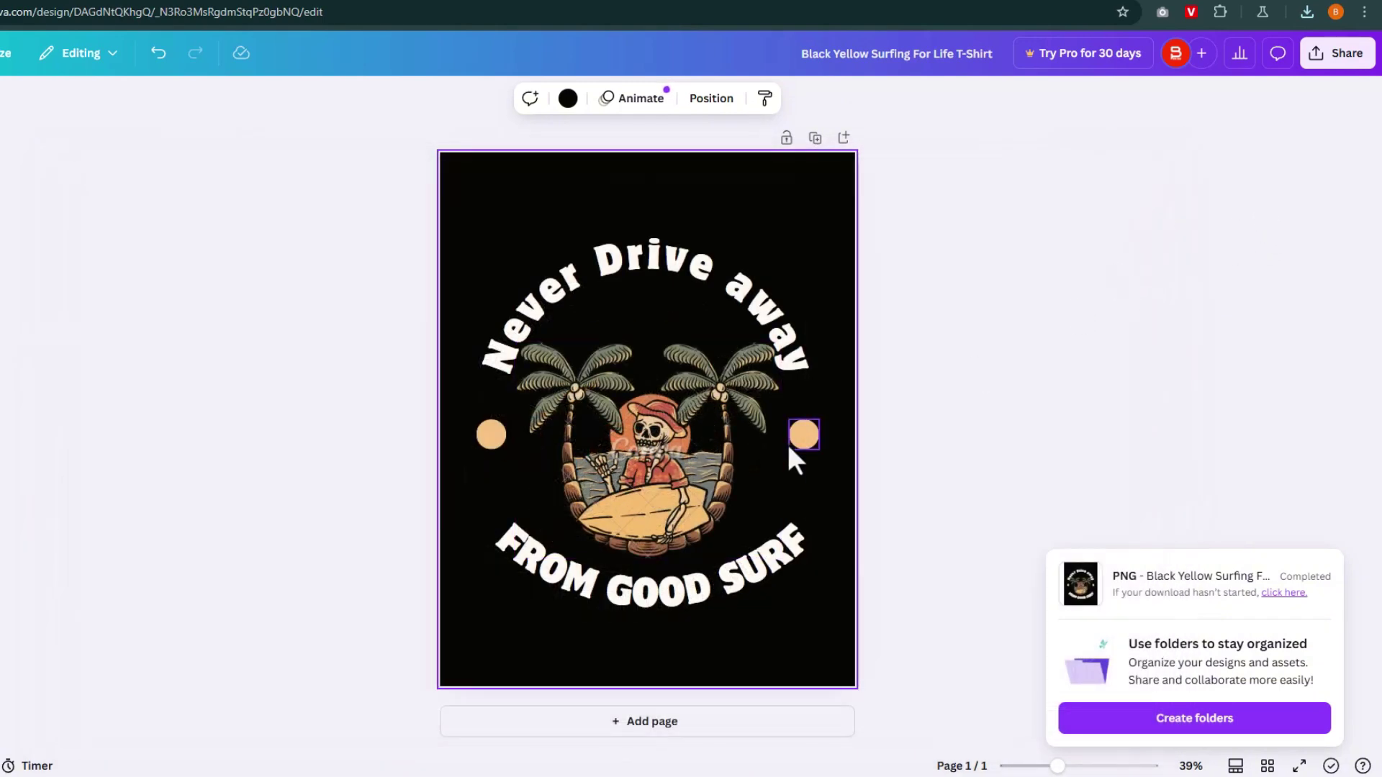